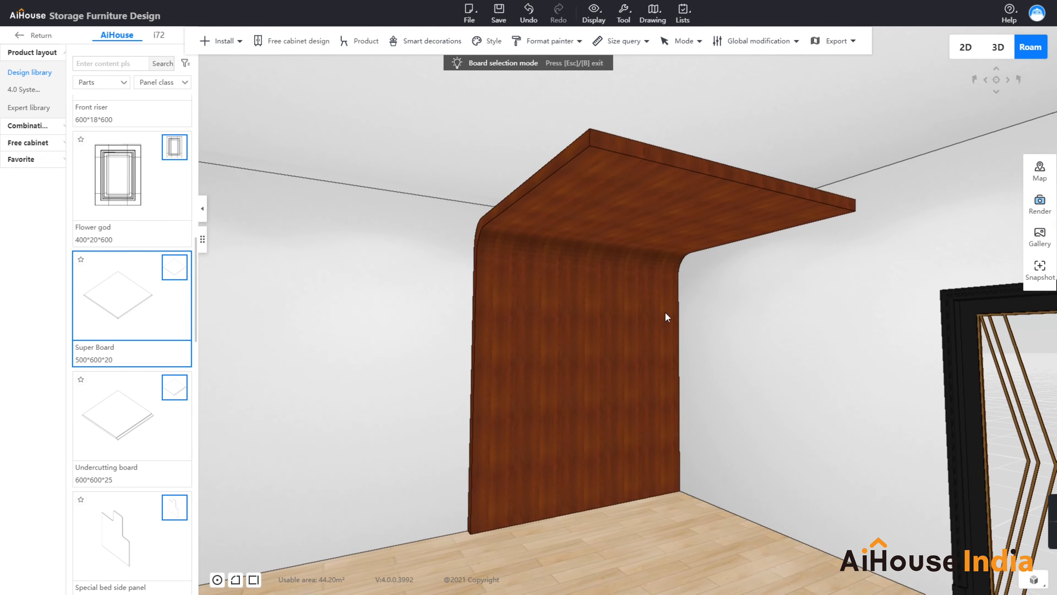
- Move the curved Super Board along the wall away from the room corner using three-axis movement
{"action": "left_click", "coordinate": [686, 313]}
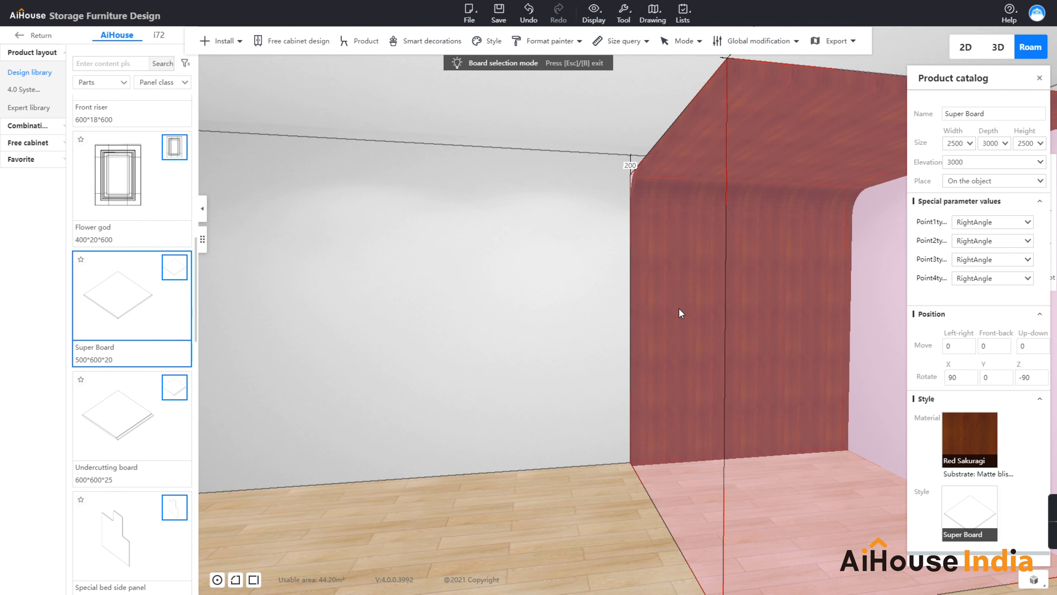
{"action": "key", "text": "c"}
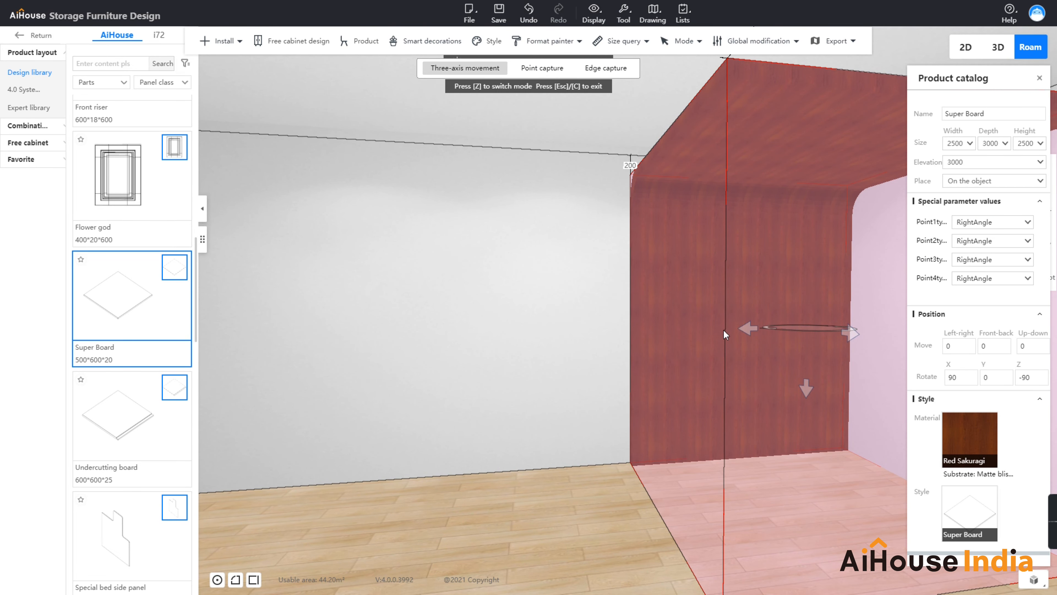
{"action": "left_click_drag", "start_coordinate": [751, 329], "coordinate": [605, 330]}
{"action": "left_click", "coordinate": [467, 315]}
{"action": "left_click", "coordinate": [810, 234]}
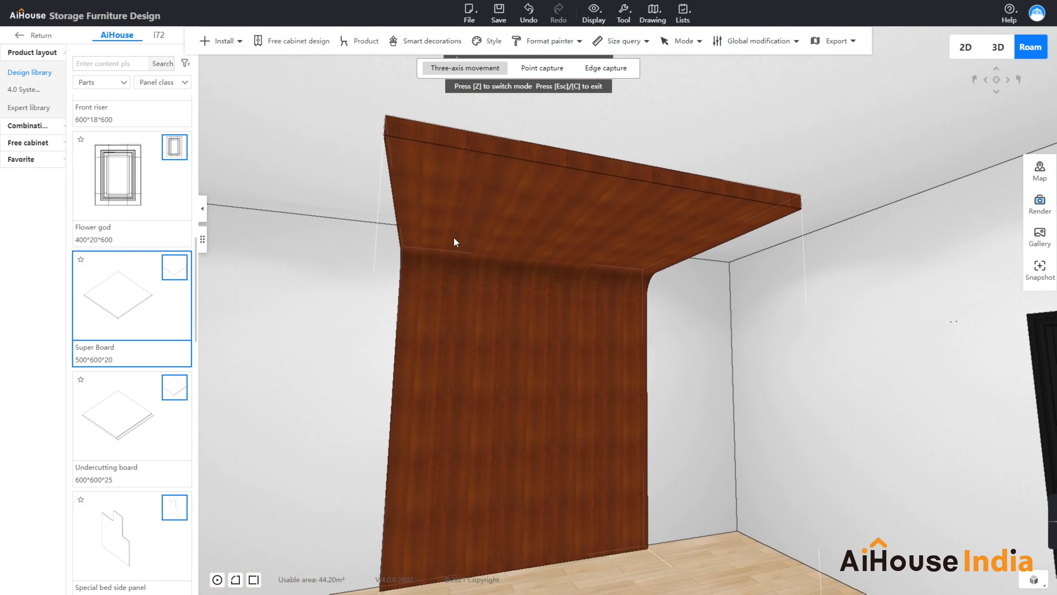
{"action": "left_click_drag", "start_coordinate": [373, 275], "coordinate": [456, 313]}
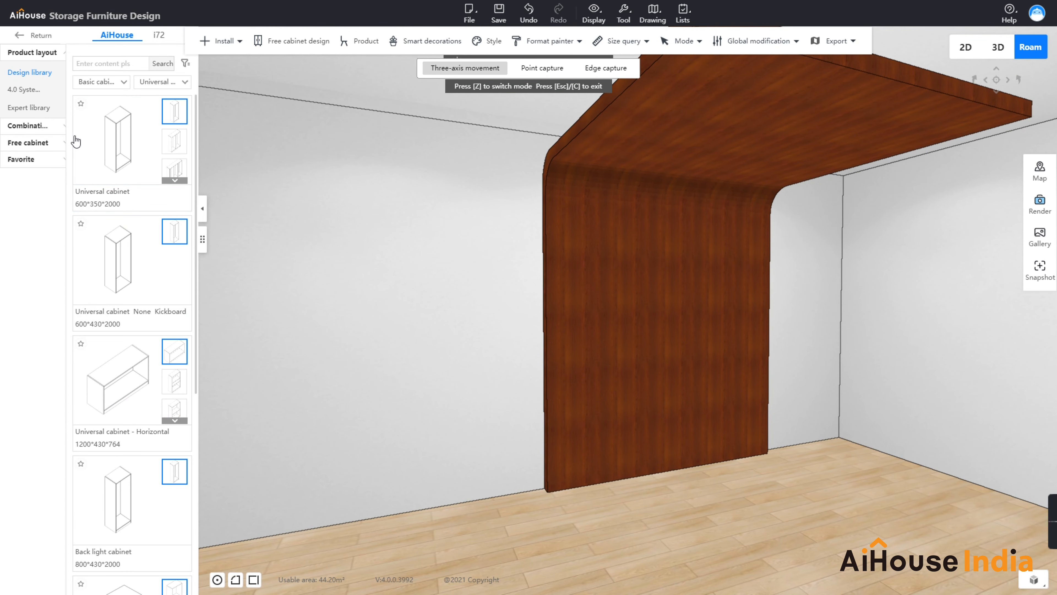
- Place a Universal cabinet at the left end of the curved board and pull it forward clear of the back panel
{"action": "left_click_drag", "start_coordinate": [120, 154], "coordinate": [576, 405]}
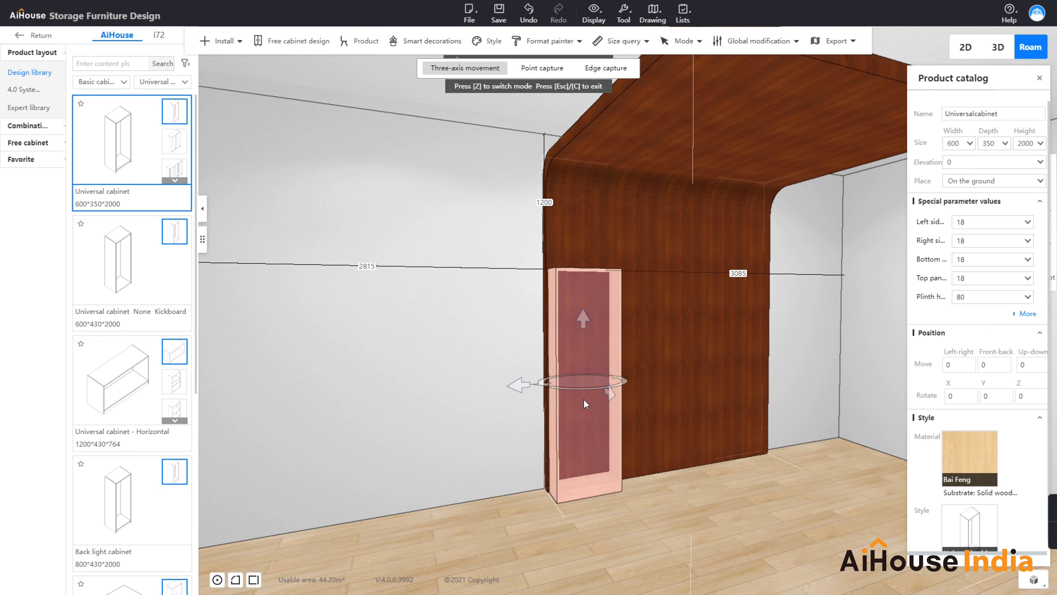
{"action": "key", "text": "Left"}
{"action": "left_click", "coordinate": [582, 396]}
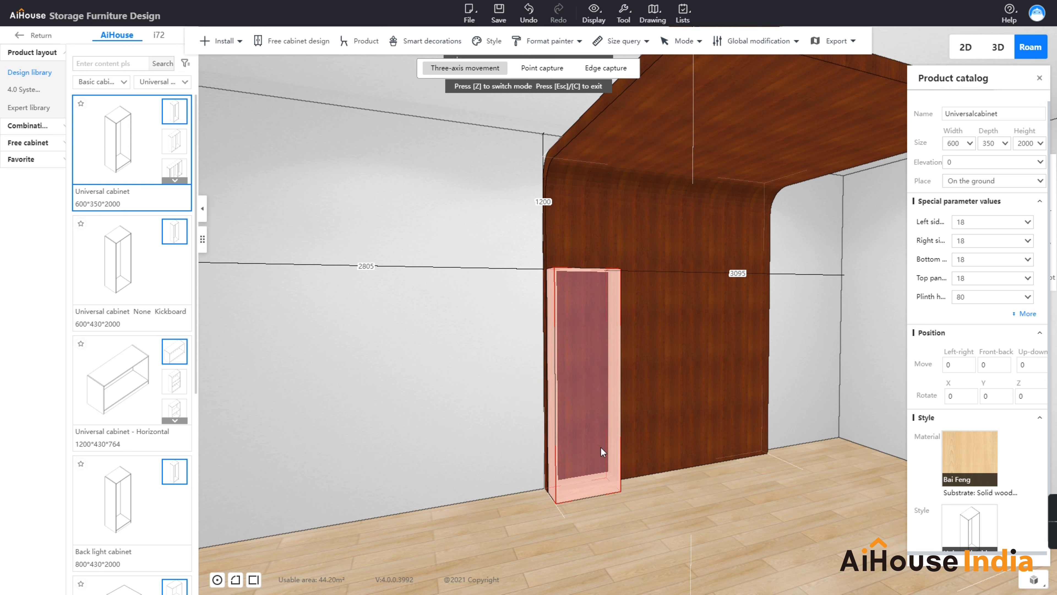
{"action": "left_click", "coordinate": [584, 495]}
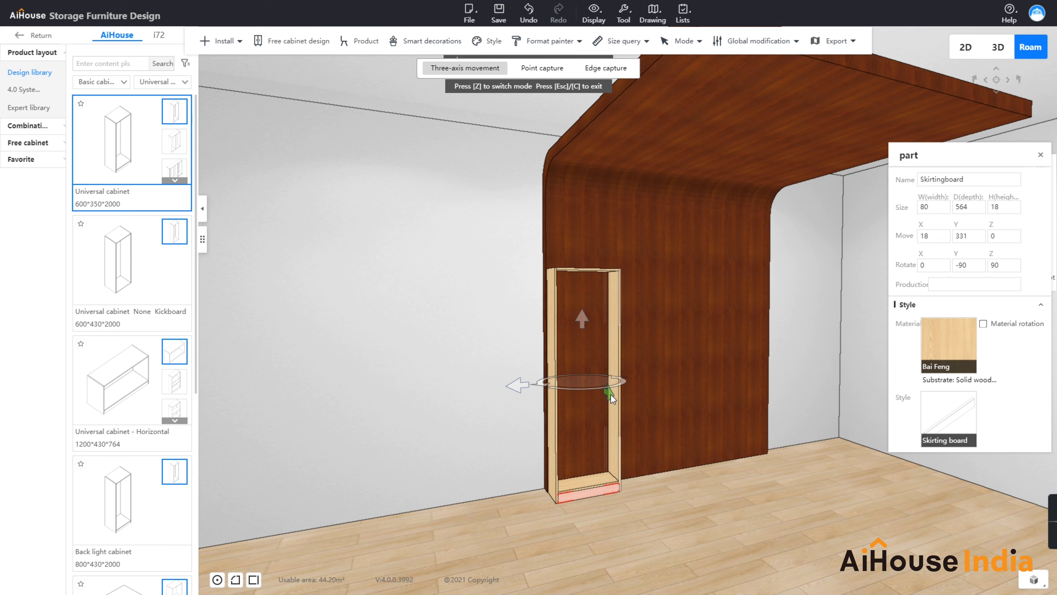
{"action": "left_click_drag", "start_coordinate": [610, 394], "coordinate": [615, 410]}
{"action": "key", "text": "Escape"}
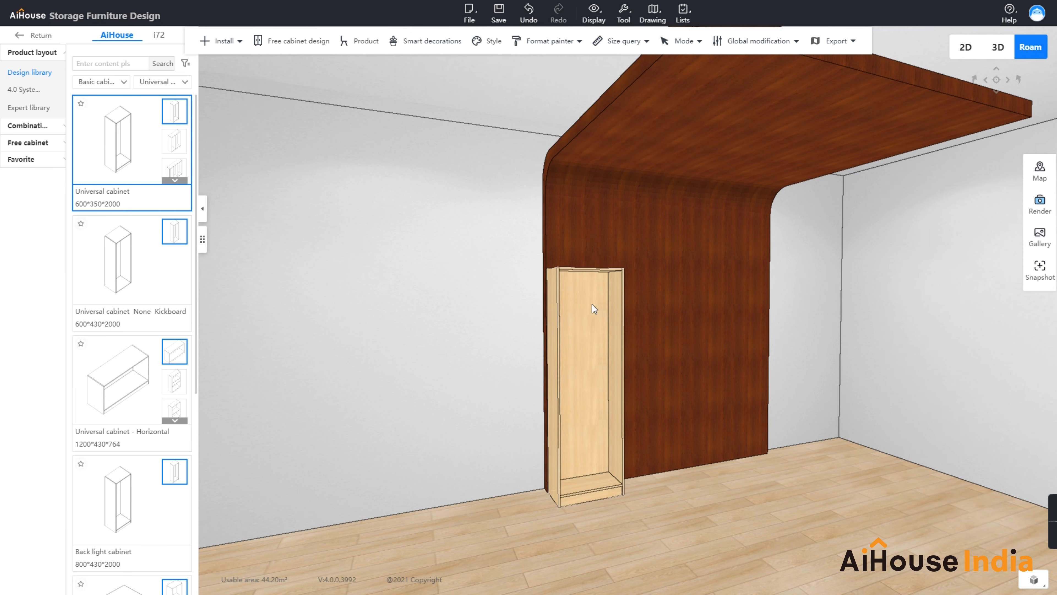
- Set the Universal cabinet's width to 2500 and its height to 2100
{"action": "left_click", "coordinate": [587, 304]}
{"action": "mouse_move", "coordinate": [956, 217]}
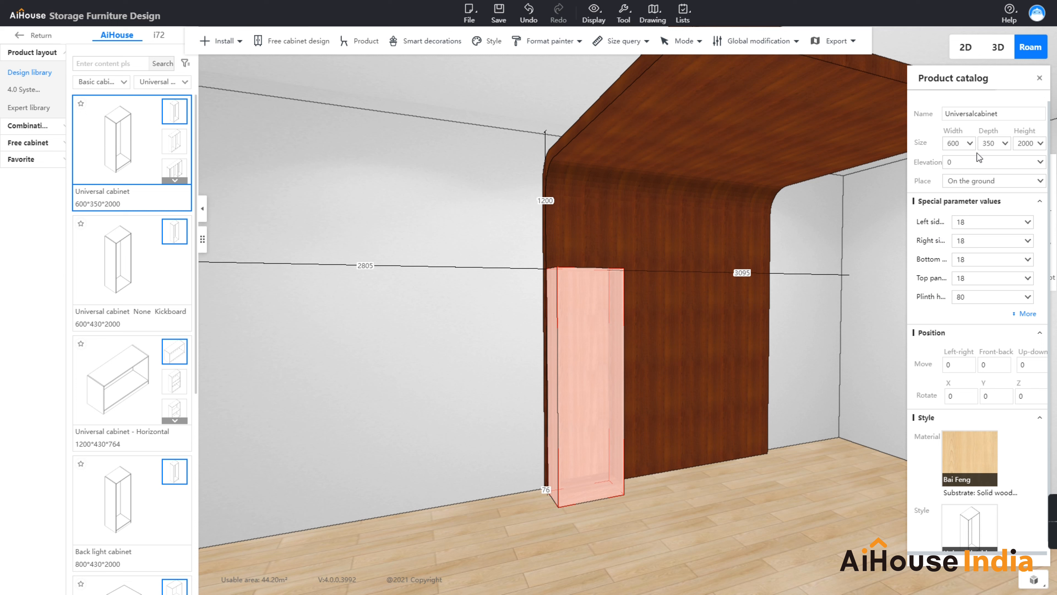
{"action": "left_click", "coordinate": [944, 147]}
{"action": "type", "text": "25"}
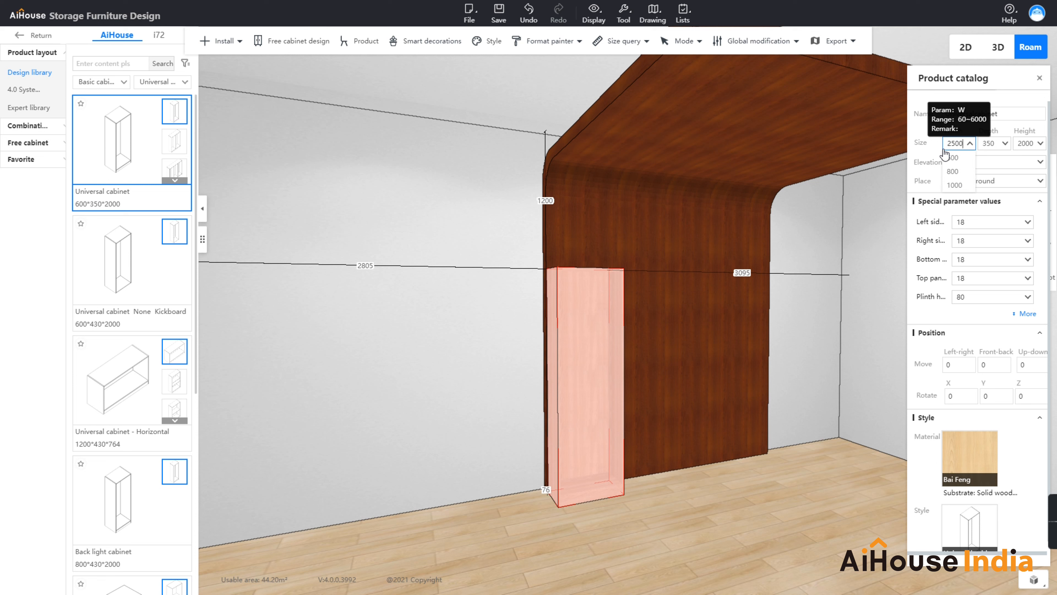
{"action": "key", "text": "Return"}
{"action": "left_click", "coordinate": [1023, 143]}
{"action": "type", "text": "2100"}
{"action": "key", "text": "Return"}
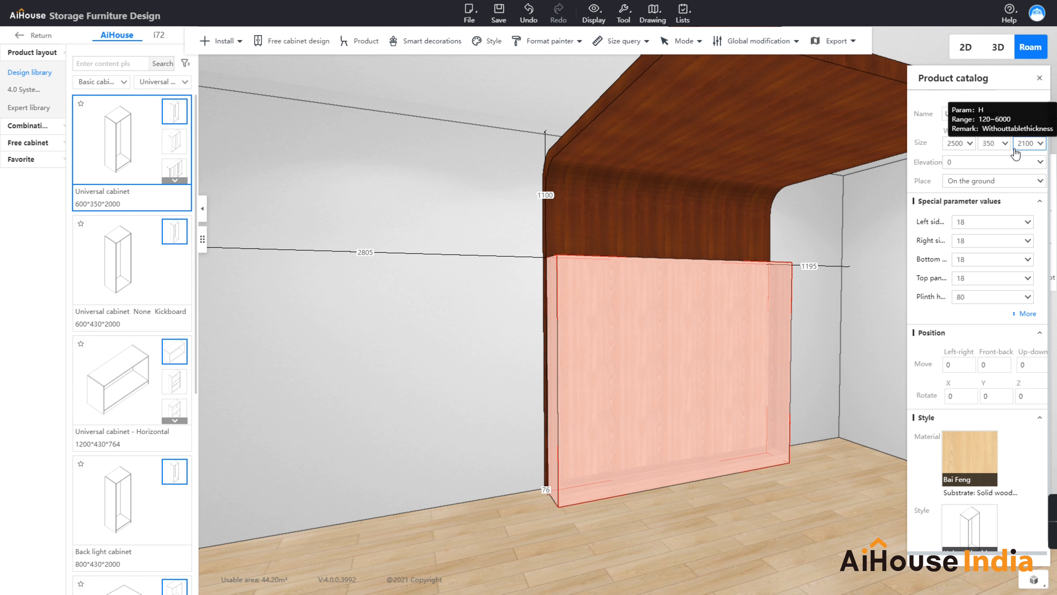
{"action": "left_click", "coordinate": [1024, 144]}
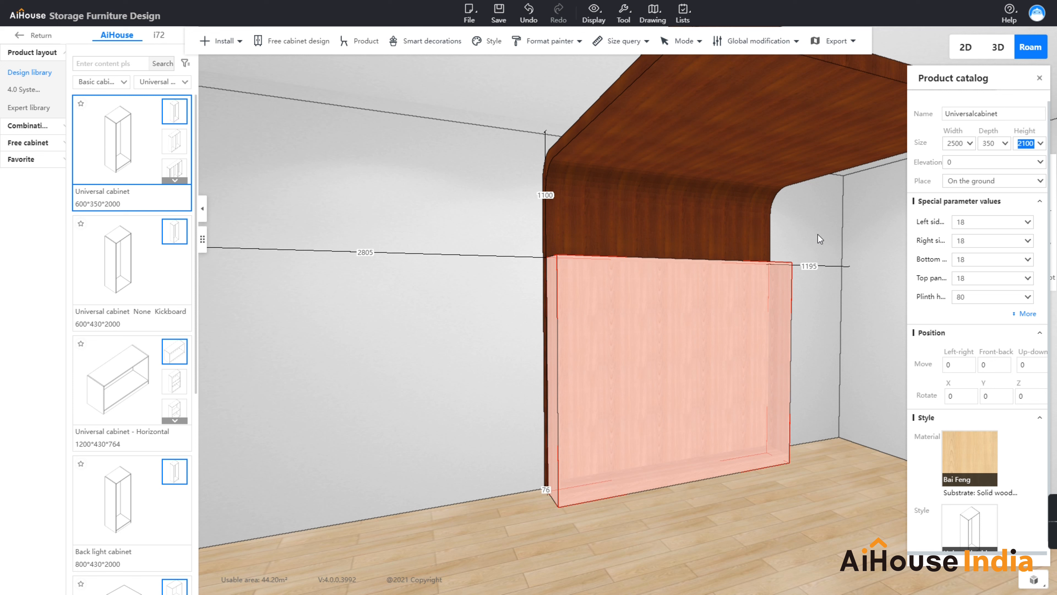
{"action": "left_click", "coordinate": [808, 232]}
{"action": "mouse_move", "coordinate": [806, 232]}
{"action": "left_mouse_down"}
{"action": "mouse_move", "coordinate": [736, 238]}
{"action": "mouse_move", "coordinate": [811, 237]}
{"action": "mouse_move", "coordinate": [797, 239]}
{"action": "left_mouse_up"}
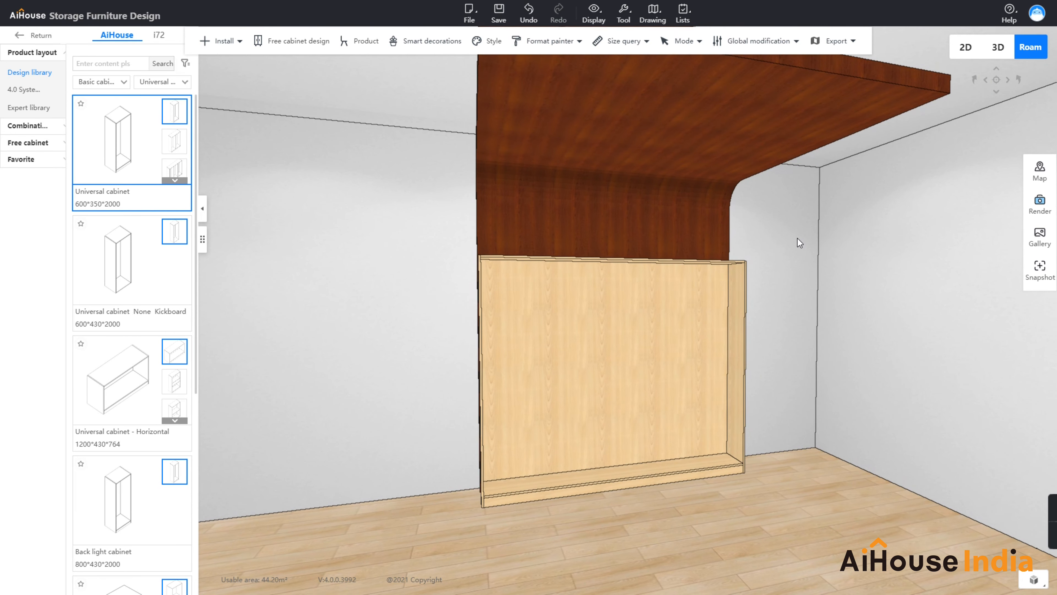
{"action": "left_click_drag", "start_coordinate": [797, 239], "coordinate": [819, 237]}
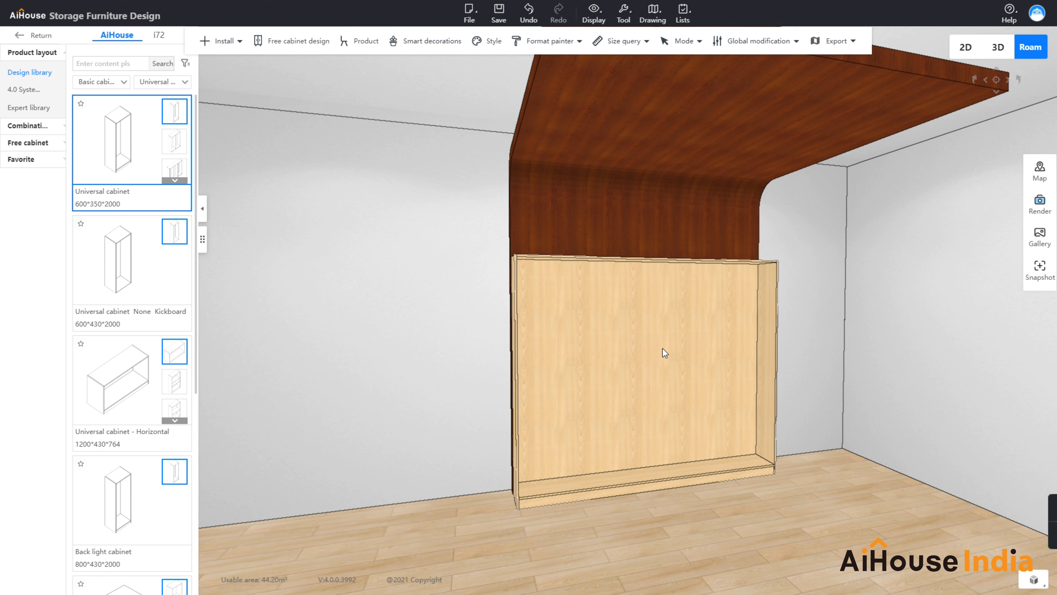
- Add a Neutral plate from the 18mm panel standard functional parts as a vertical divider in the middle of the cabinet
{"action": "left_click", "coordinate": [625, 300]}
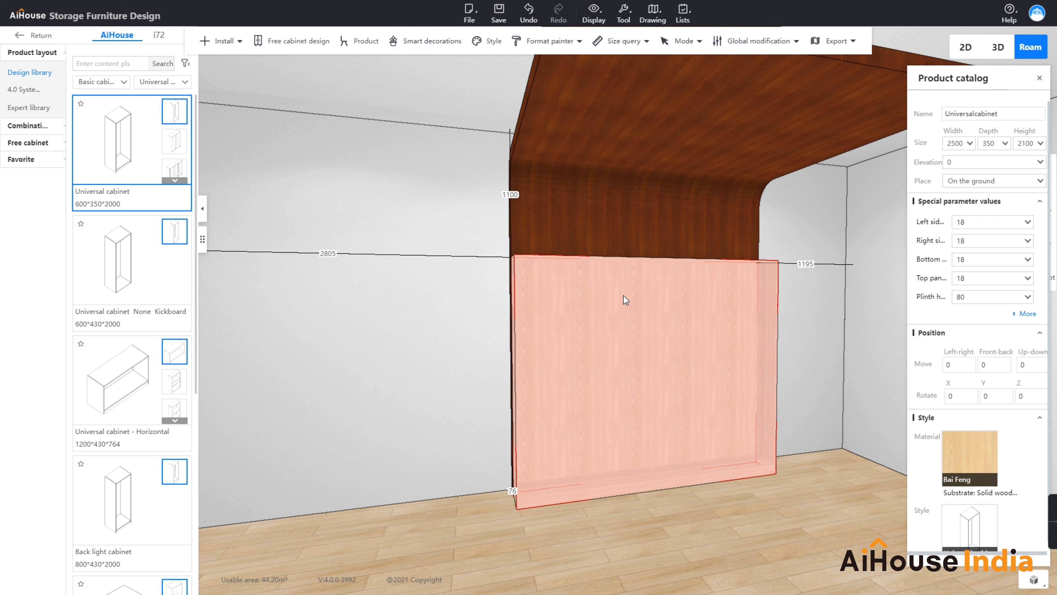
{"action": "right_click", "coordinate": [625, 300]}
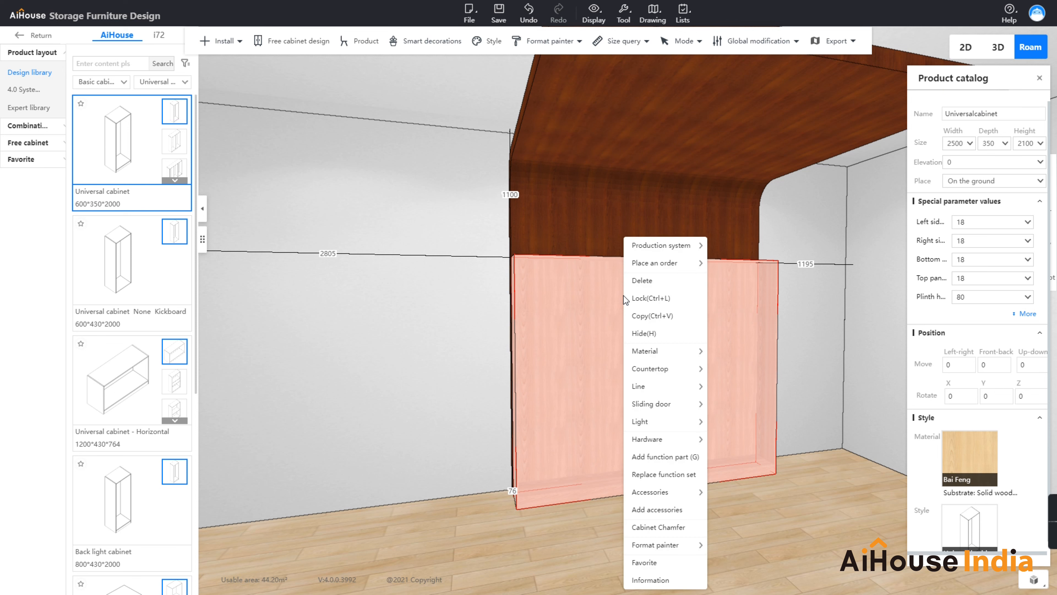
{"action": "left_click", "coordinate": [645, 457]}
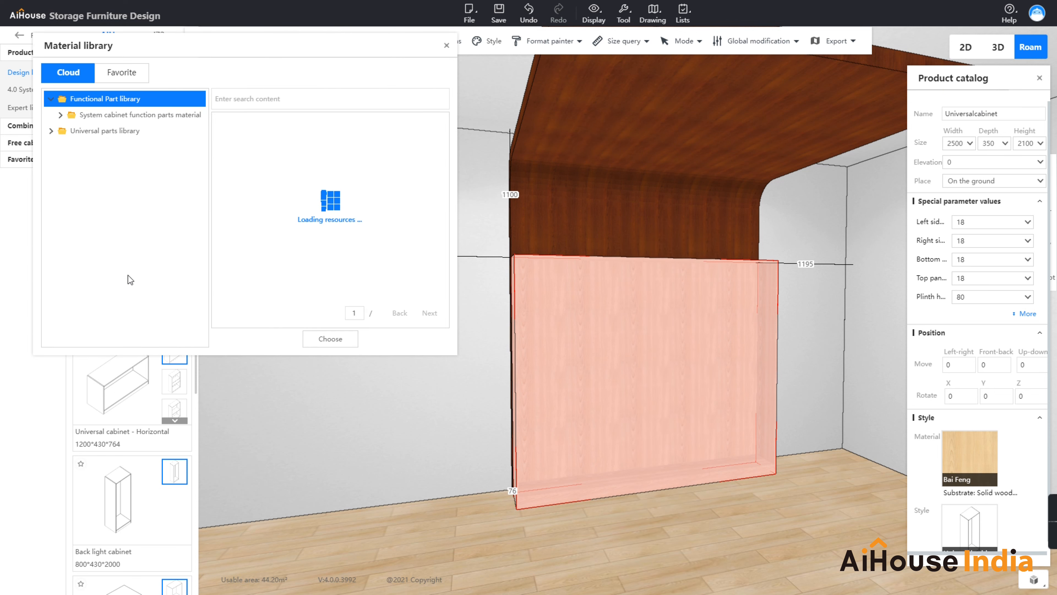
{"action": "left_click", "coordinate": [134, 114]}
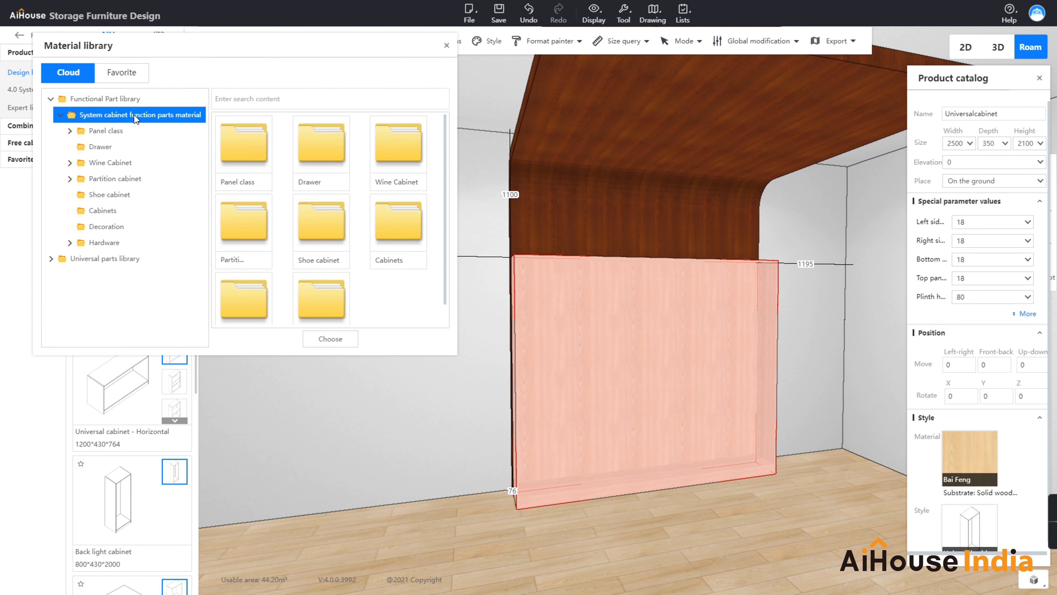
{"action": "left_click", "coordinate": [123, 132]}
{"action": "left_click", "coordinate": [122, 141]}
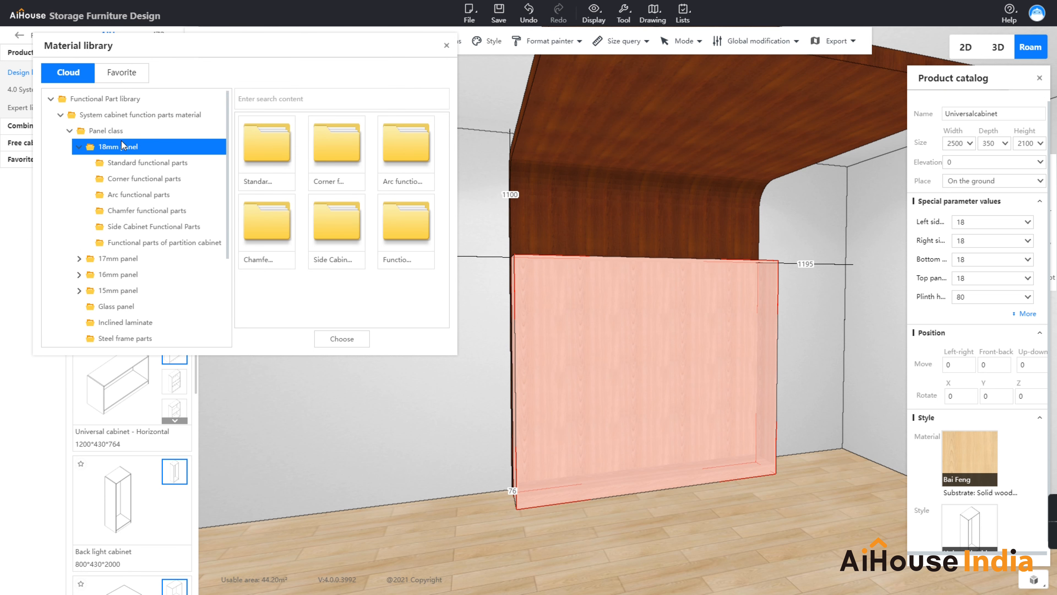
{"action": "double_click", "coordinate": [264, 146]}
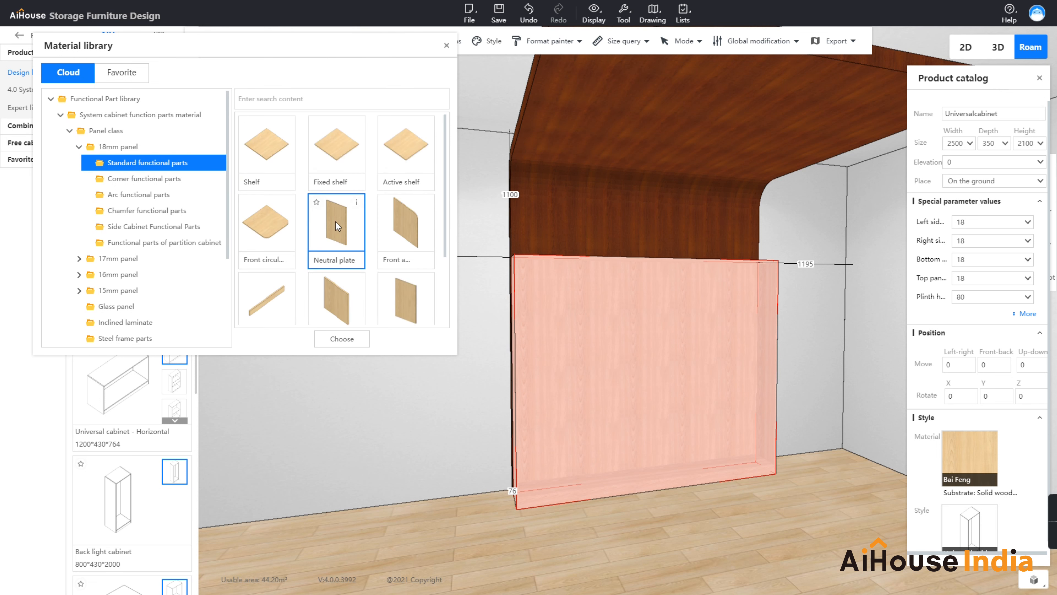
{"action": "double_click", "coordinate": [336, 222]}
{"action": "left_click", "coordinate": [657, 305]}
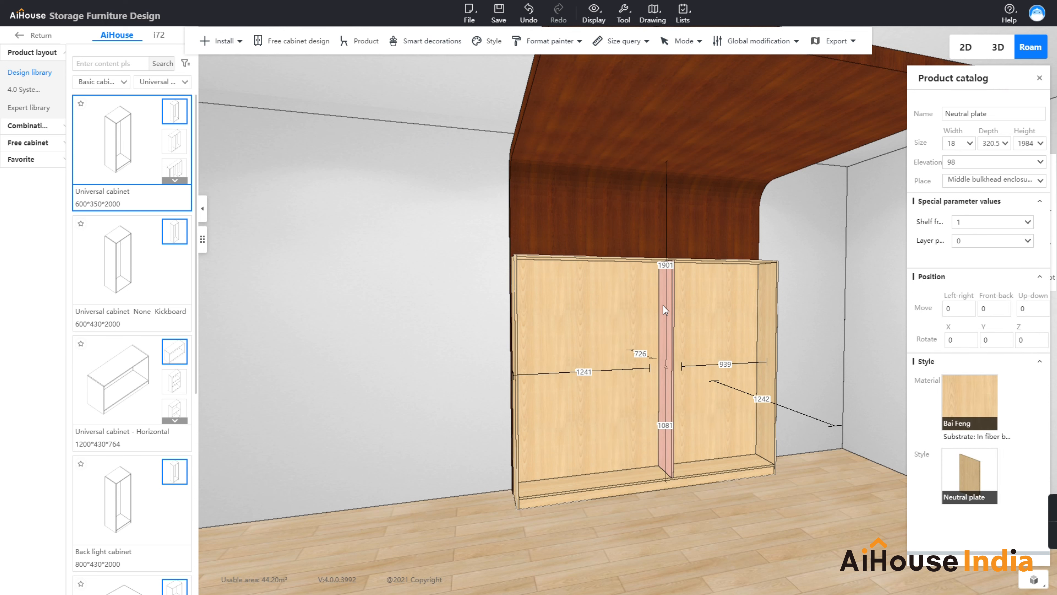
{"action": "left_click", "coordinate": [652, 306]}
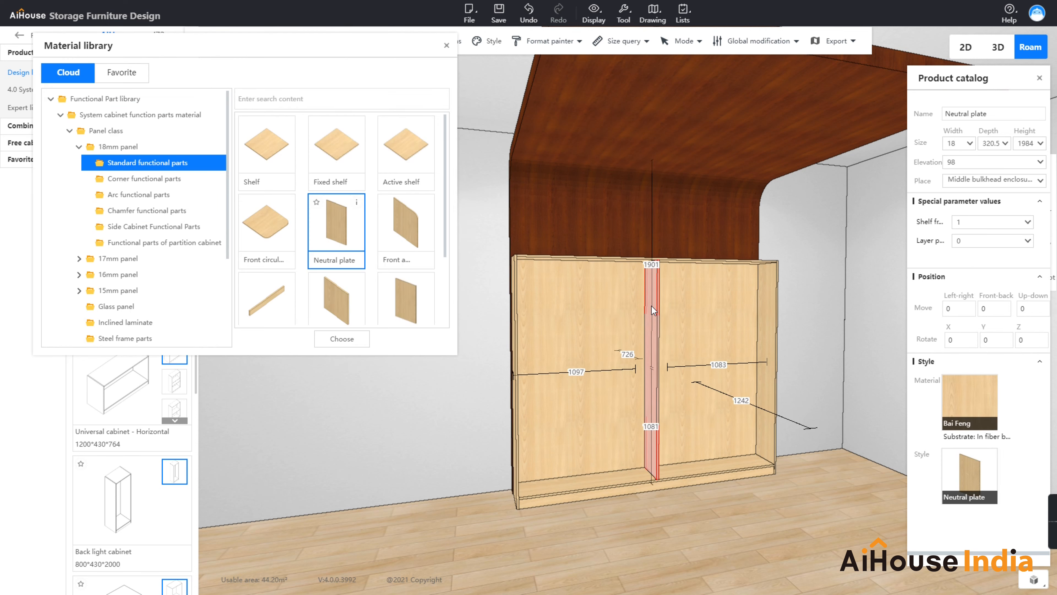
- Evenly divide the cabinet with the Neutral plate using Number 2, making three bays
{"action": "right_click", "coordinate": [651, 305]}
{"action": "mouse_move", "coordinate": [693, 457]}
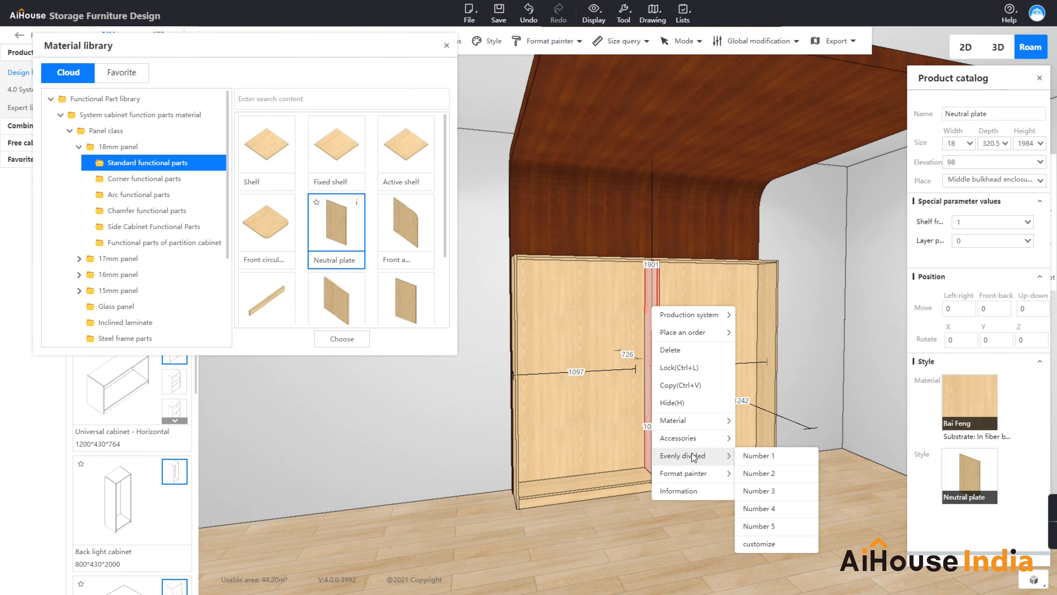
{"action": "left_click", "coordinate": [756, 475]}
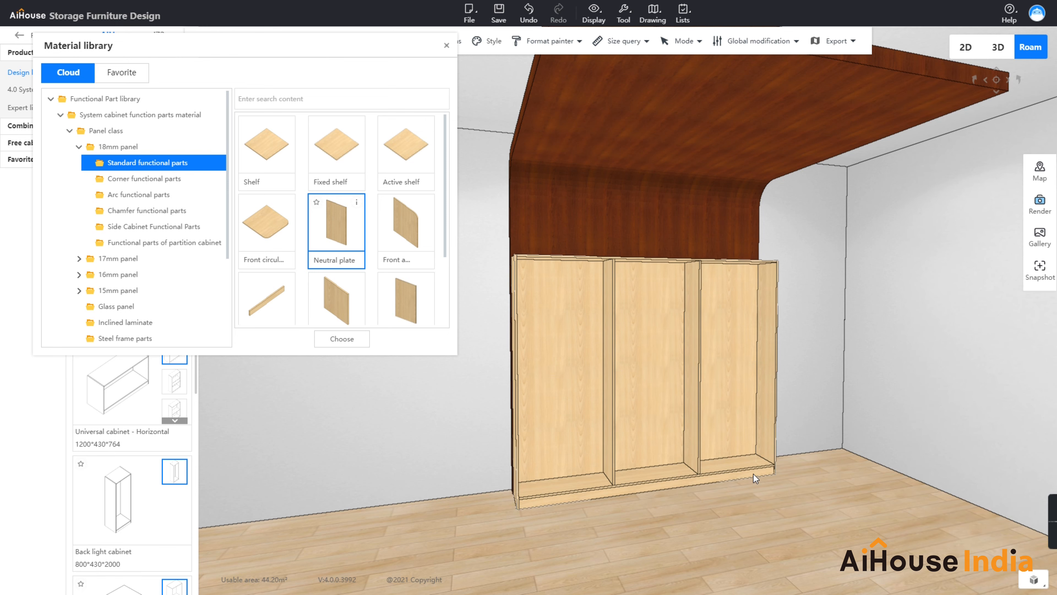
- Add a Shelf at elevation 1170 in the cabinet's left bay and centre a Neutral plate beneath it
{"action": "left_click", "coordinate": [269, 154]}
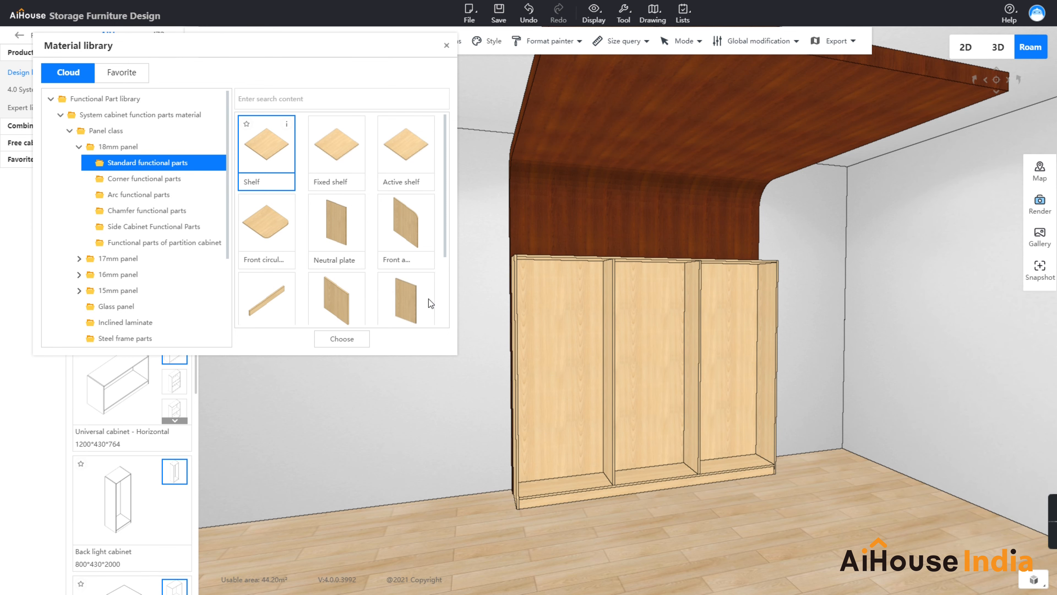
{"action": "right_click_drag", "start_coordinate": [573, 371], "coordinate": [647, 371]}
{"action": "left_click", "coordinate": [342, 339]}
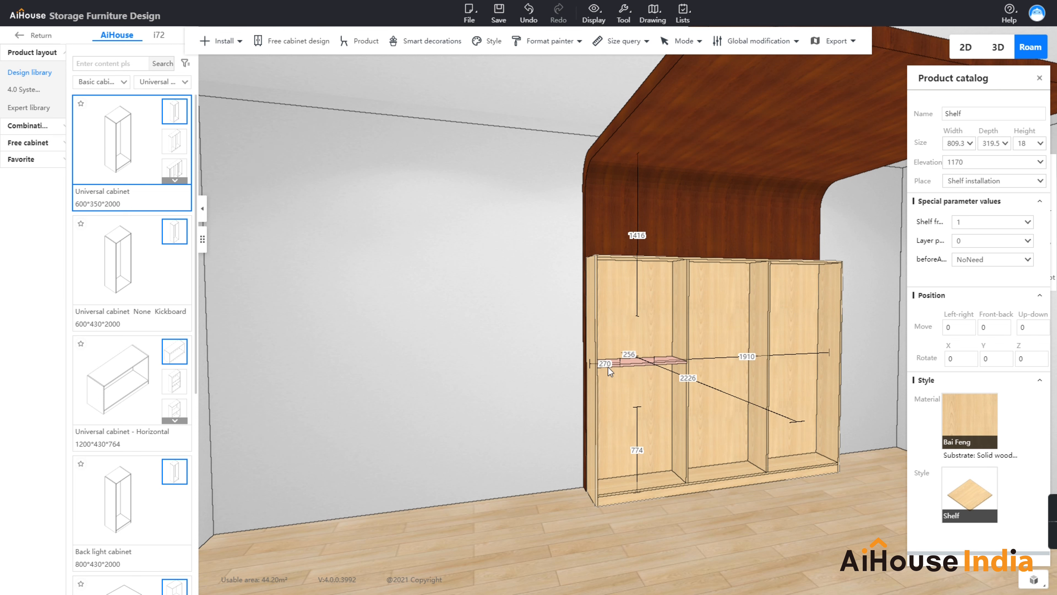
{"action": "left_click", "coordinate": [622, 362]}
{"action": "double_click", "coordinate": [338, 225]}
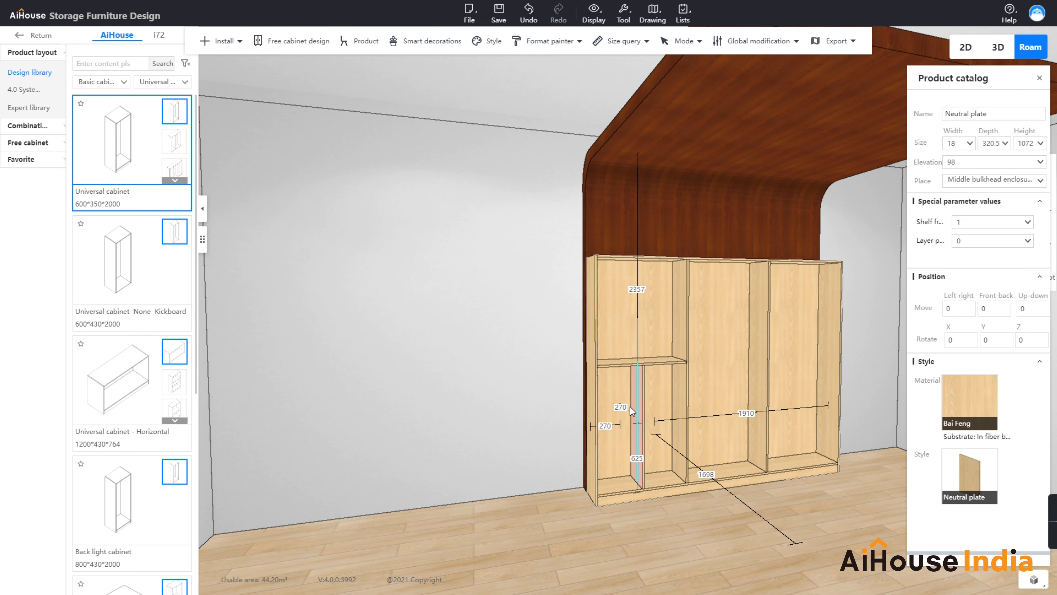
{"action": "left_click", "coordinate": [630, 406]}
- Add a Shelf midway in the left bay's lower-left compartment and three evenly divided shelves in its lower-right compartment
{"action": "double_click", "coordinate": [268, 161]}
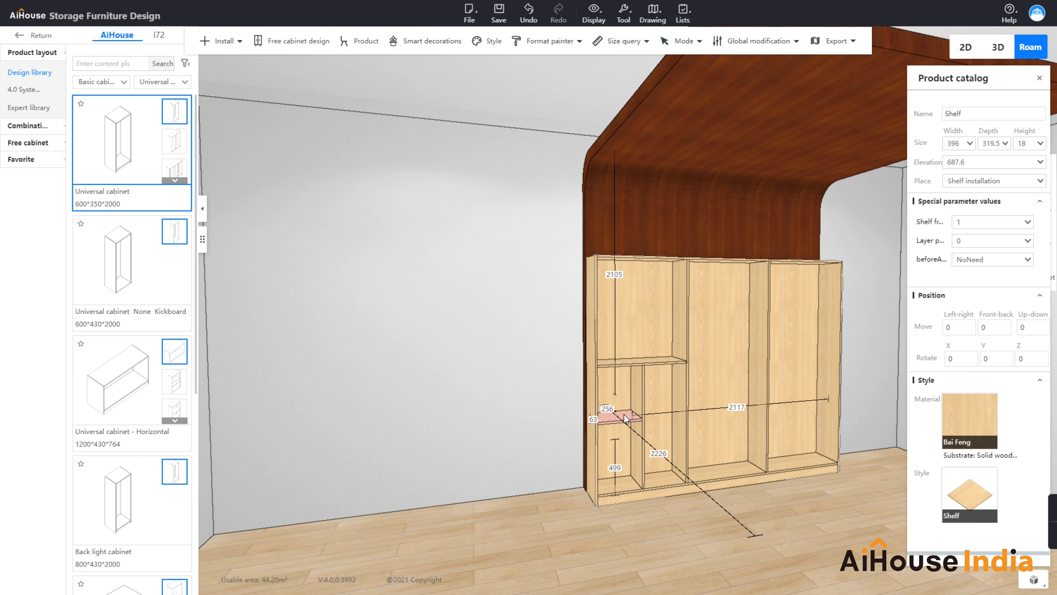
{"action": "left_click", "coordinate": [618, 433]}
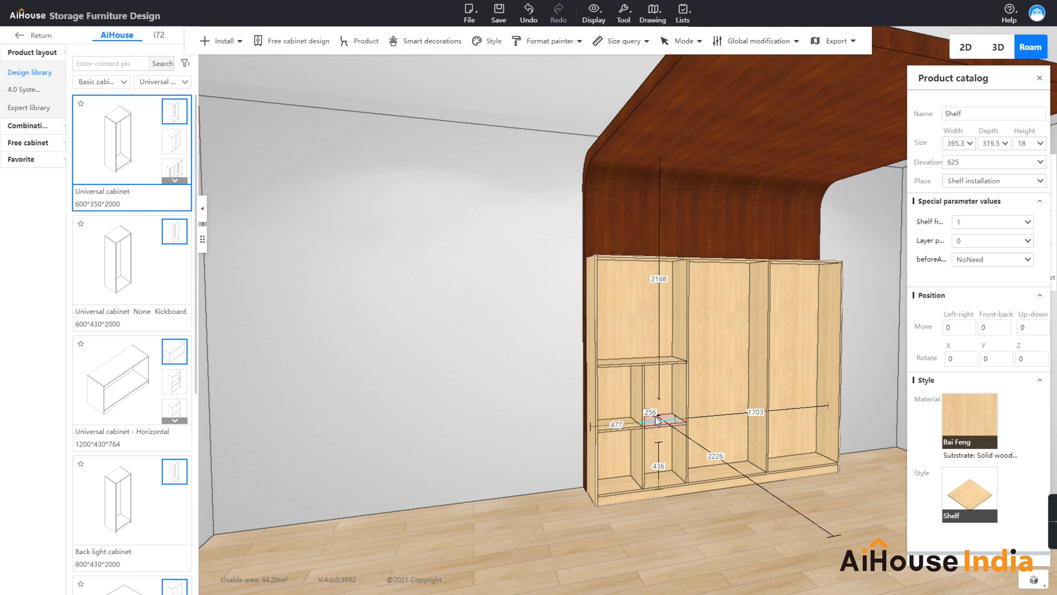
{"action": "left_click", "coordinate": [653, 422]}
{"action": "right_click", "coordinate": [654, 424]}
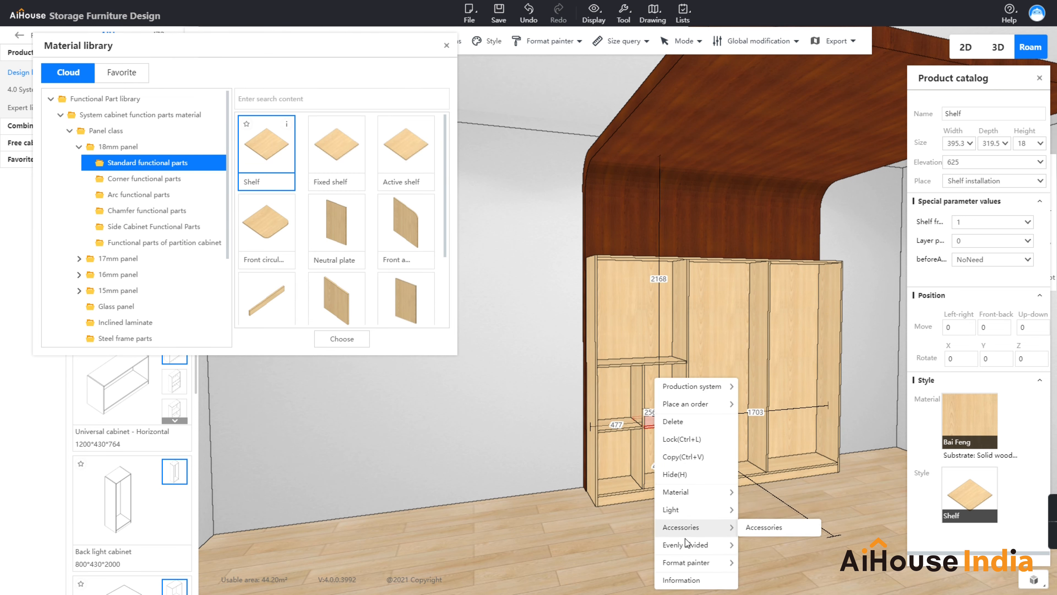
{"action": "mouse_move", "coordinate": [692, 547]}
{"action": "left_click", "coordinate": [773, 536]}
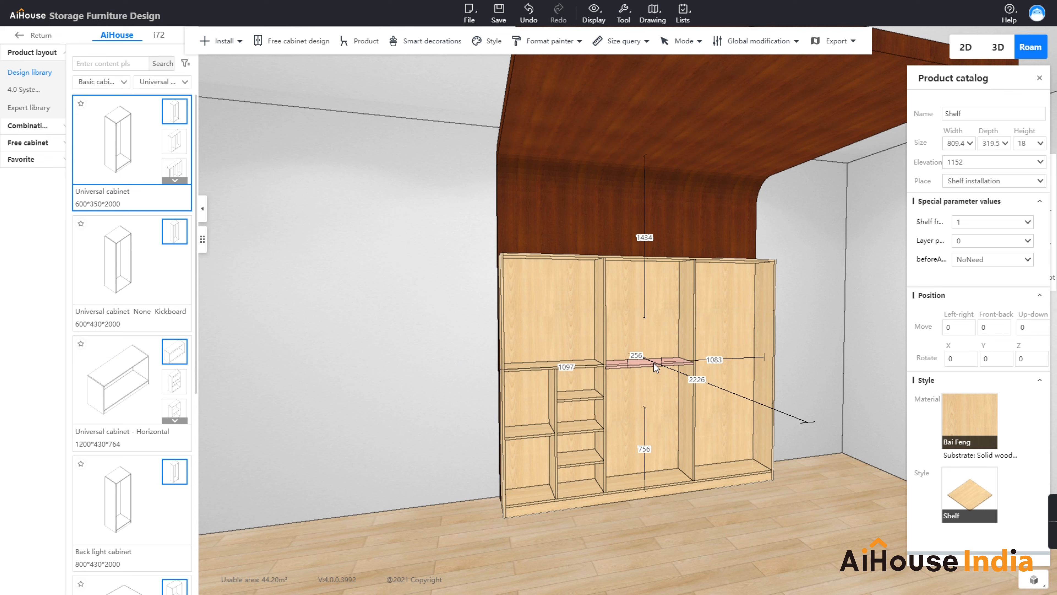
- Add a Shelf at elevation 1152 in the cabinet's middle bay and centre a Neutral plate beneath it
{"action": "left_click", "coordinate": [653, 362]}
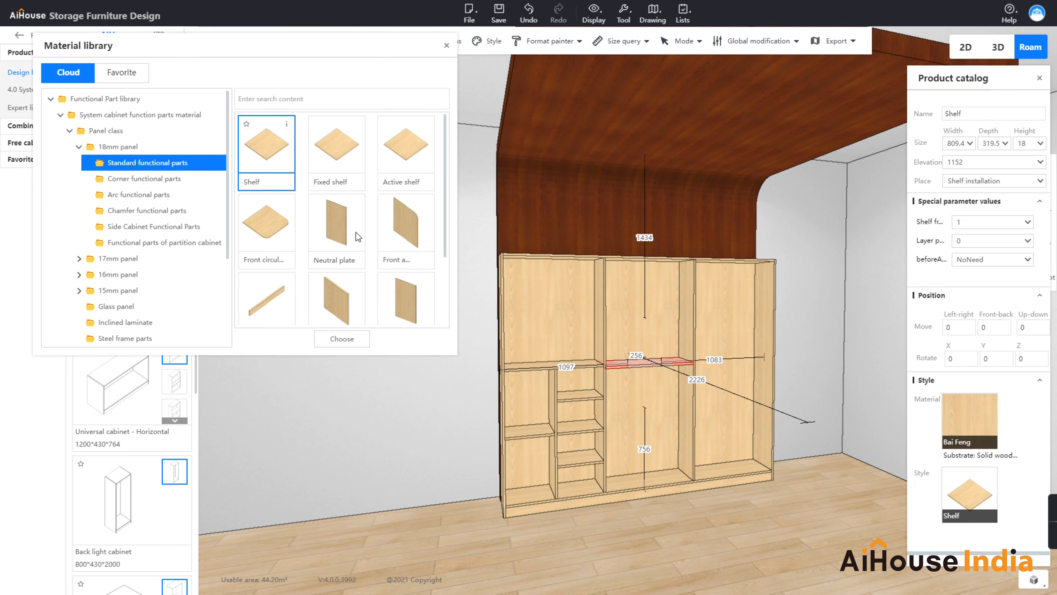
{"action": "double_click", "coordinate": [342, 221]}
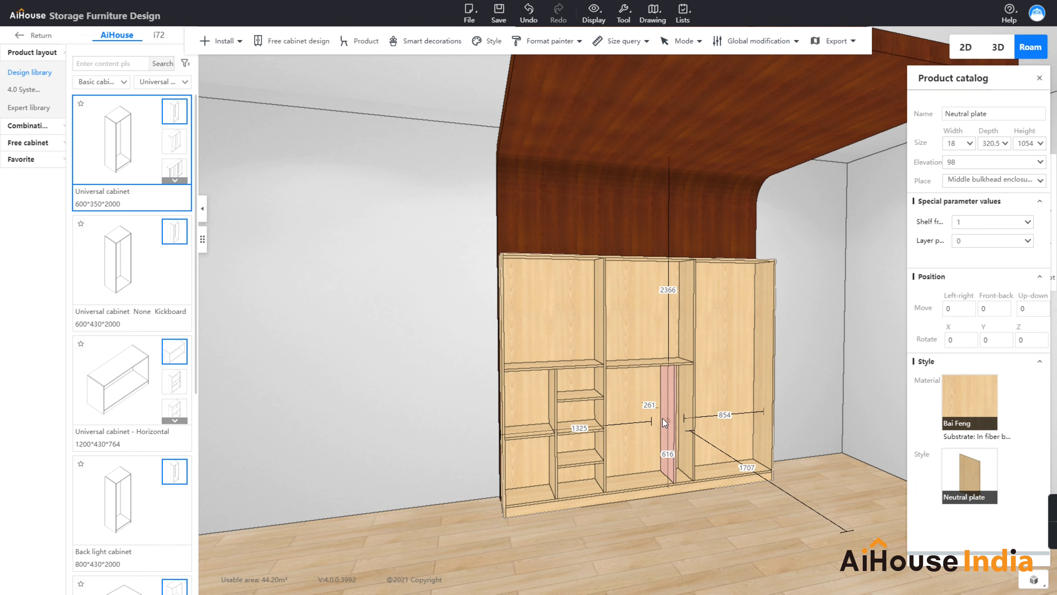
{"action": "left_click", "coordinate": [634, 423]}
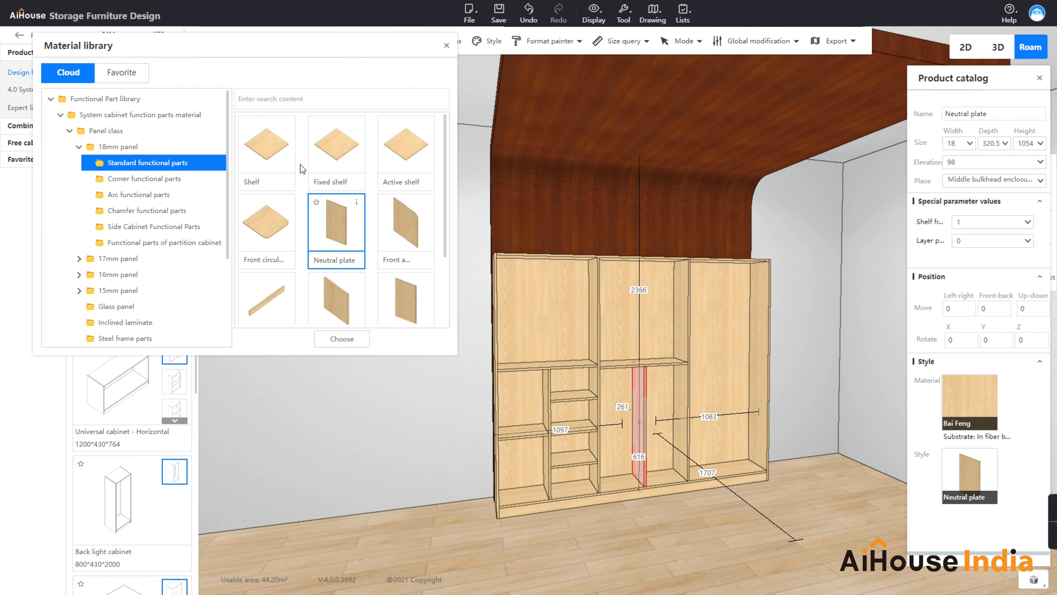
- Add a Shelf at elevation 1617 in the middle bay's upper compartment and centre a Neutral plate above it
{"action": "double_click", "coordinate": [274, 154]}
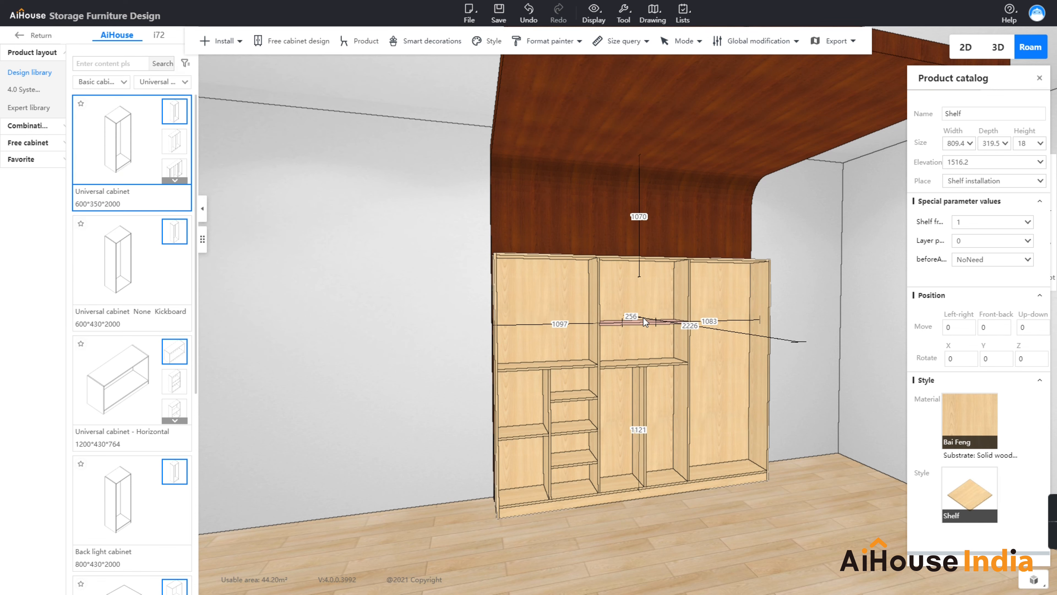
{"action": "left_click", "coordinate": [642, 314]}
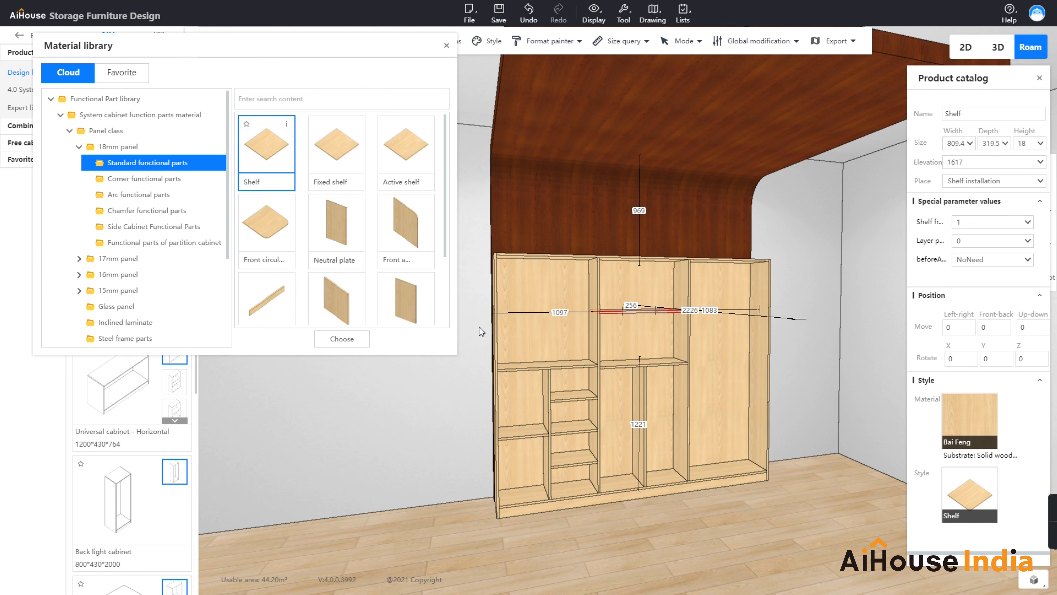
{"action": "double_click", "coordinate": [336, 229]}
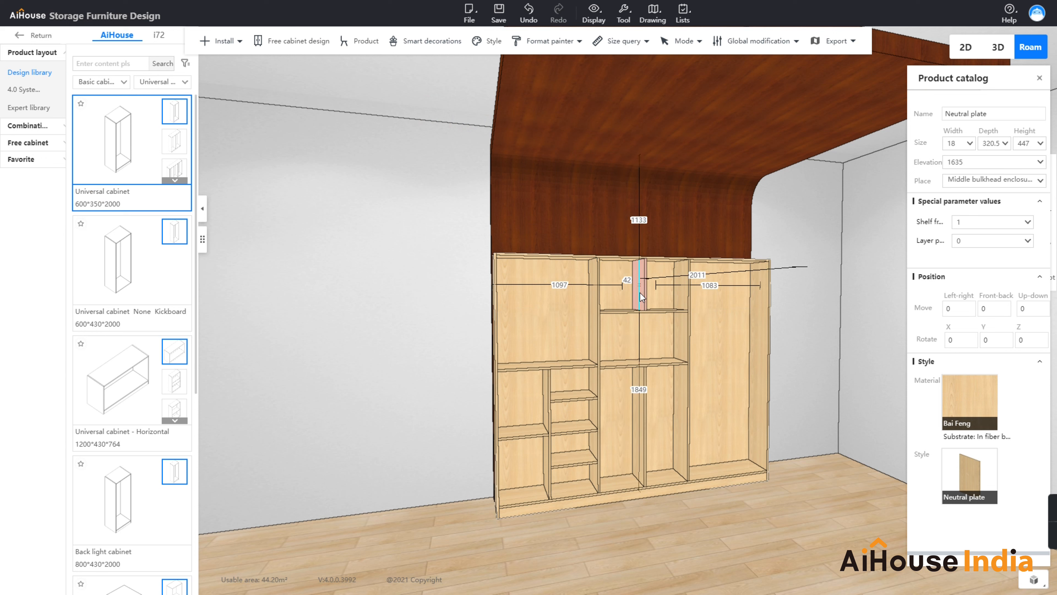
{"action": "left_click", "coordinate": [641, 292]}
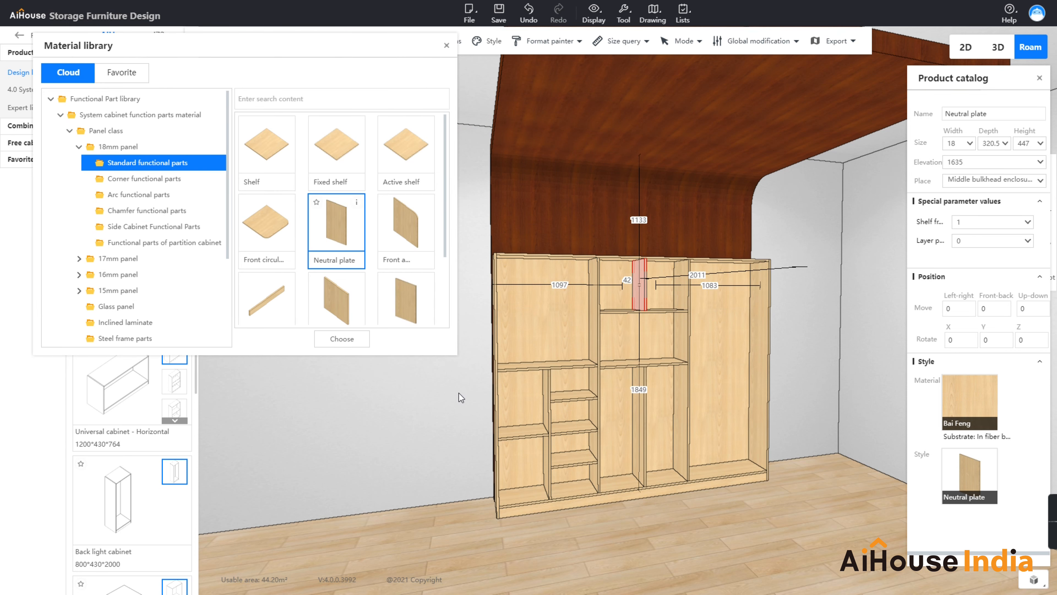
- Add a Shelf in the cabinet's right bay and evenly divide it into four shelves
{"action": "double_click", "coordinate": [268, 154]}
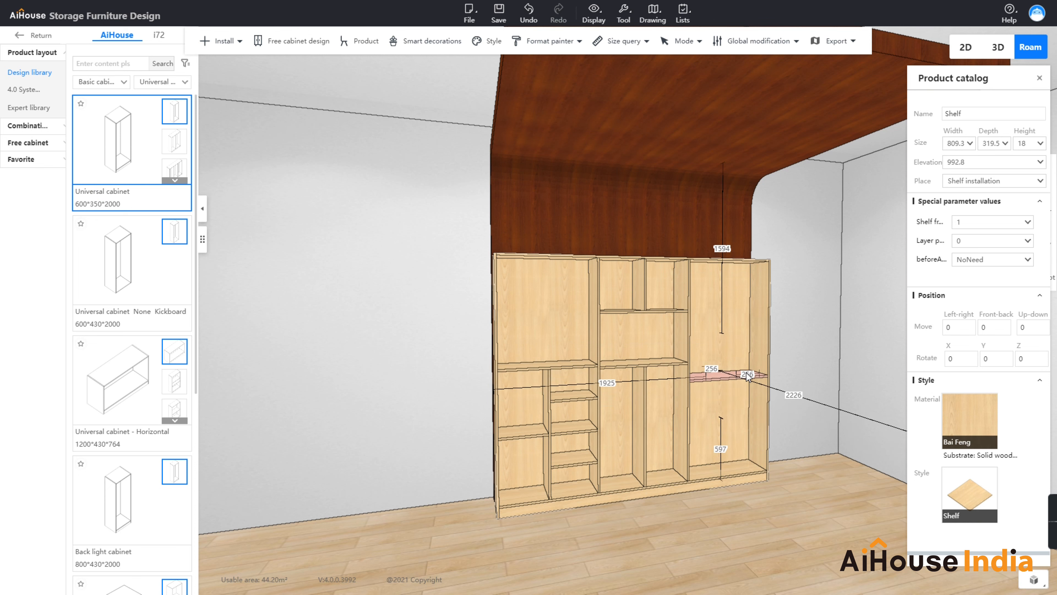
{"action": "left_click", "coordinate": [747, 373]}
{"action": "right_click", "coordinate": [725, 376]}
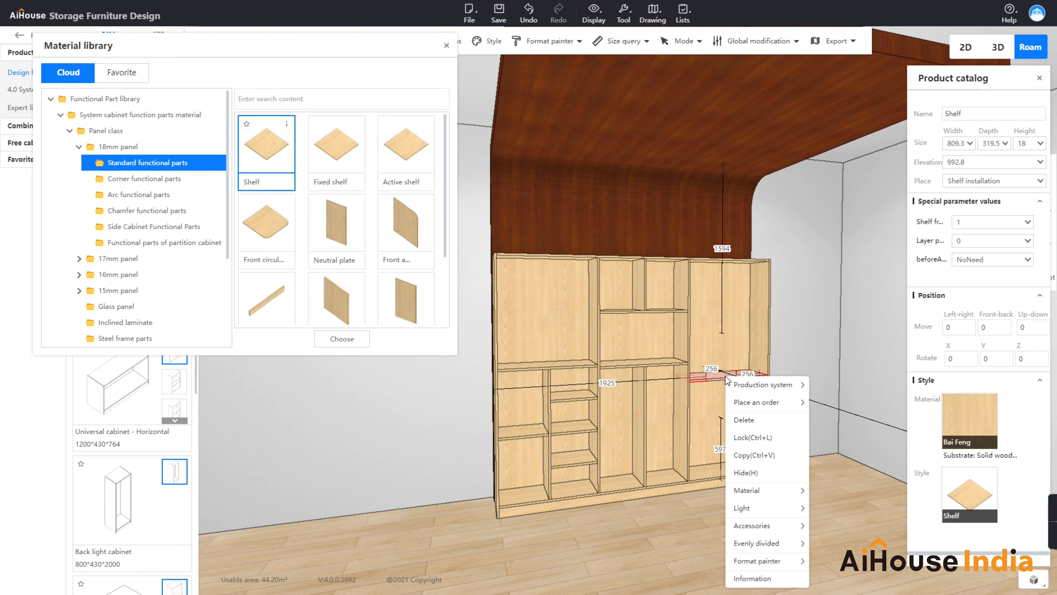
{"action": "mouse_move", "coordinate": [739, 546]}
{"action": "left_click", "coordinate": [842, 551]}
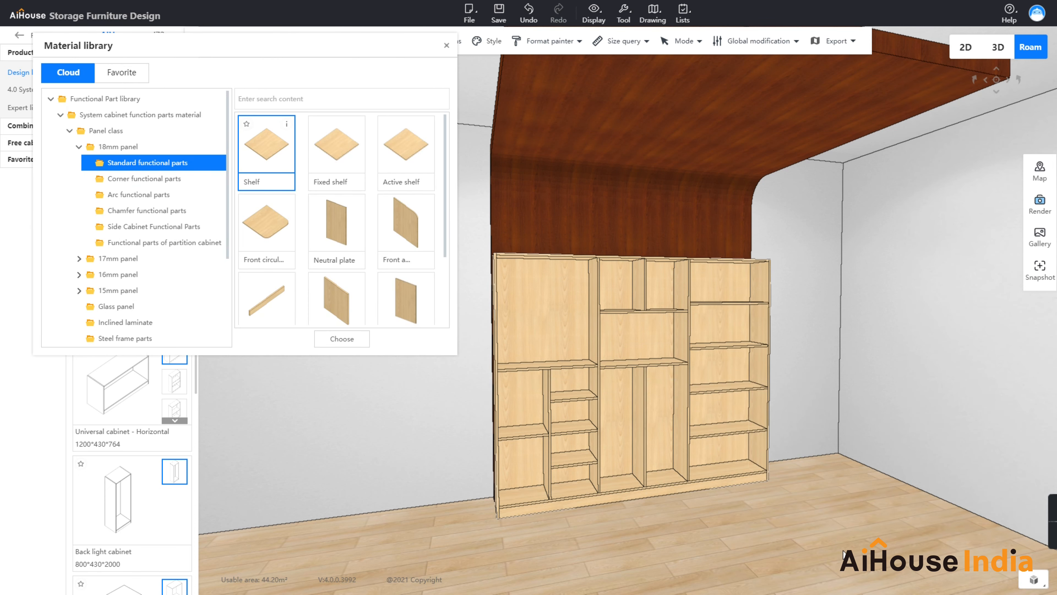
- Apply the Sawtooth oak solid wood material to all cabinets and panels in the room
{"action": "mouse_move", "coordinate": [831, 533]}
{"action": "left_mouse_down"}
{"action": "mouse_move", "coordinate": [811, 529]}
{"action": "mouse_move", "coordinate": [829, 526]}
{"action": "left_mouse_up"}
{"action": "right_click", "coordinate": [822, 260]}
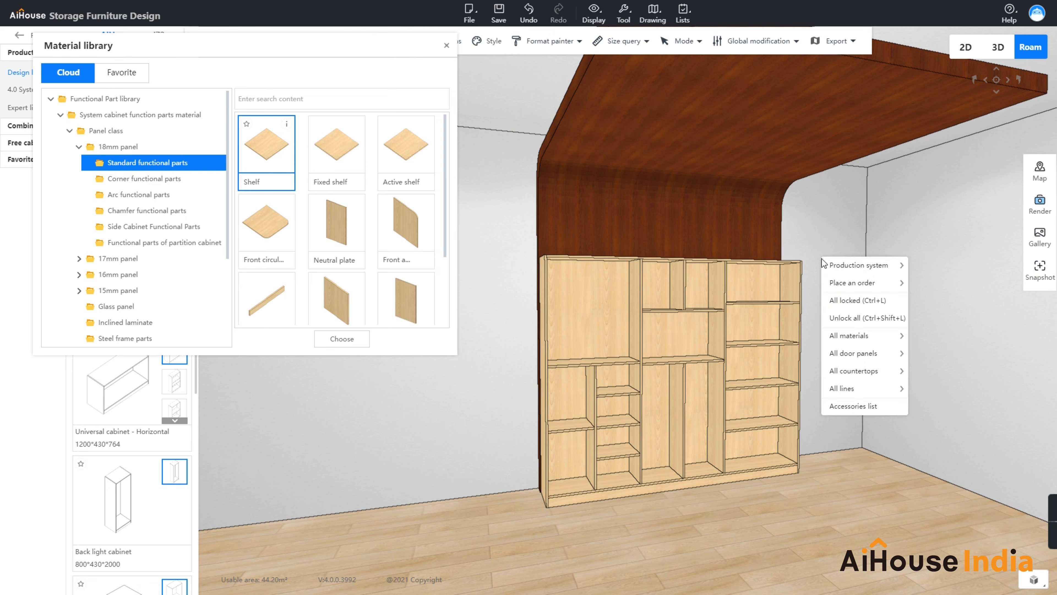
{"action": "mouse_move", "coordinate": [841, 338]}
{"action": "left_click", "coordinate": [947, 337]}
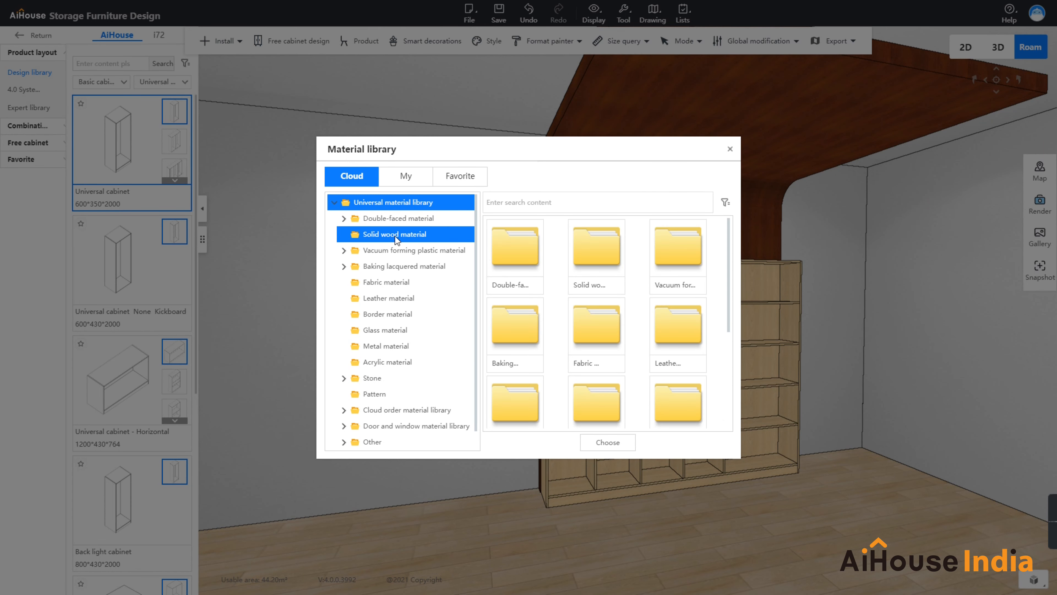
{"action": "left_click", "coordinate": [399, 234]}
{"action": "left_click", "coordinate": [725, 203]}
{"action": "left_click", "coordinate": [810, 231]}
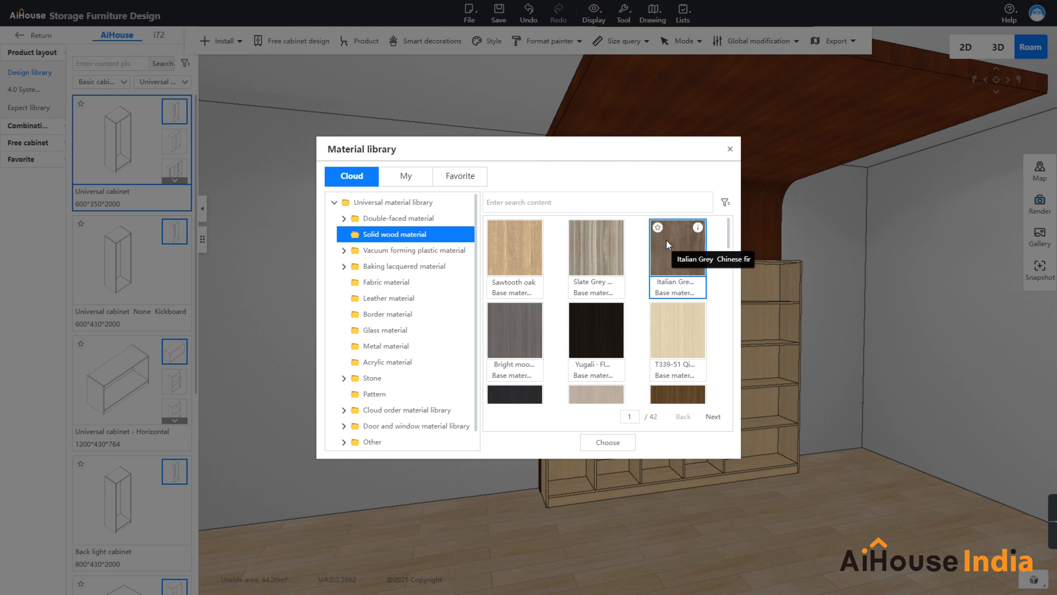
{"action": "left_click", "coordinate": [515, 248]}
{"action": "left_click", "coordinate": [608, 442]}
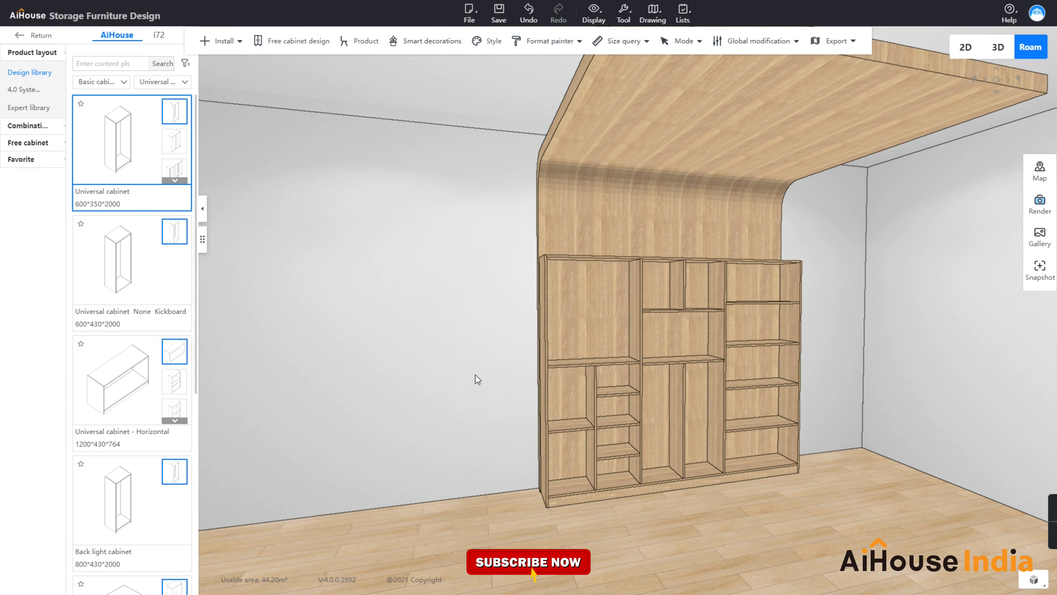
- Change the curved Super Board's material to a Dark walnut wood grain from the Cloud order material library
{"action": "left_click_drag", "start_coordinate": [475, 375], "coordinate": [532, 407]}
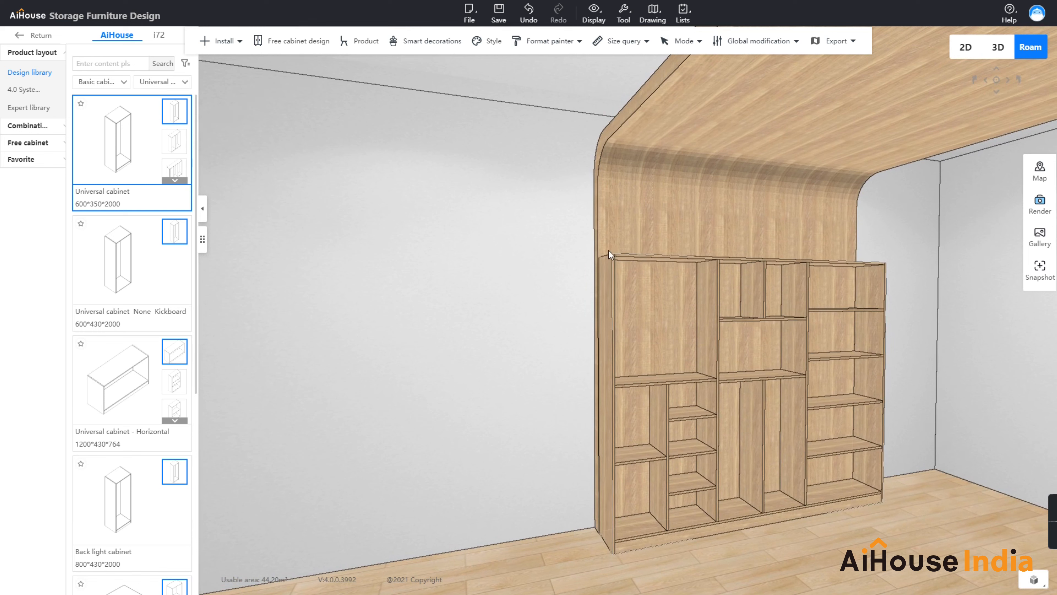
{"action": "left_click", "coordinate": [626, 225]}
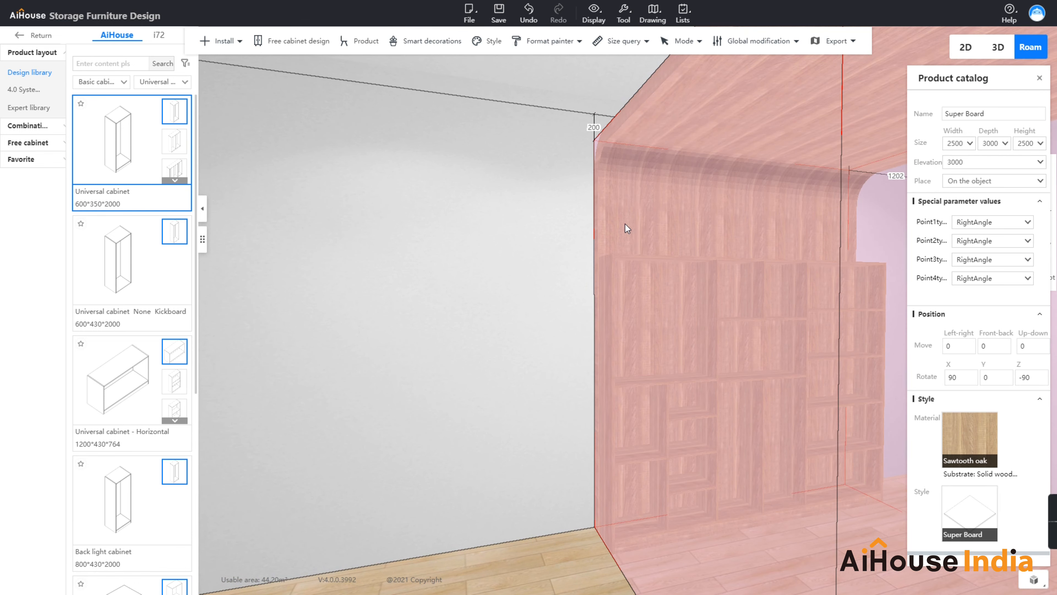
{"action": "left_click", "coordinate": [973, 441]}
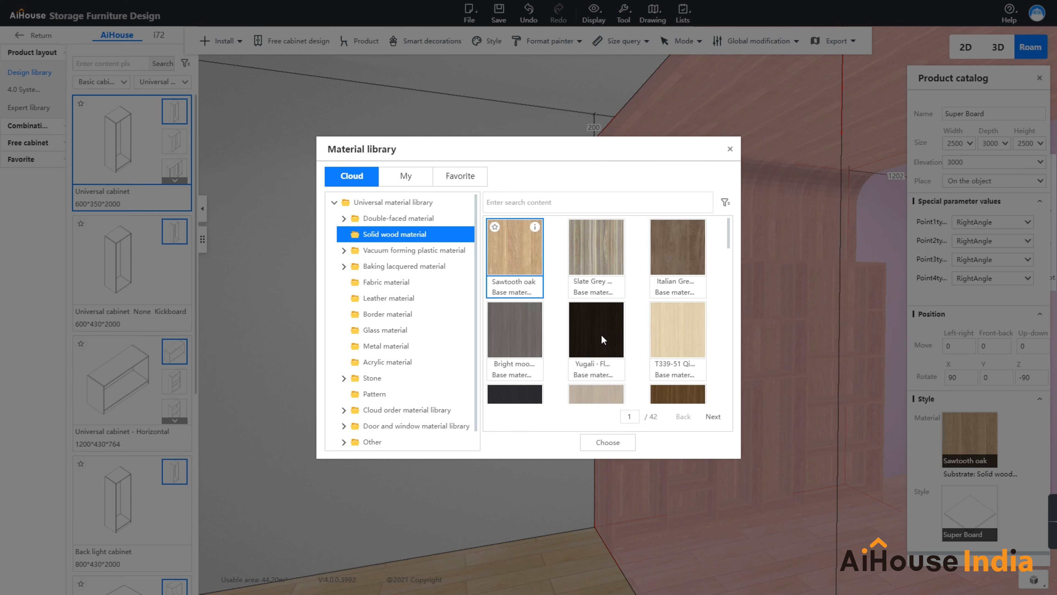
{"action": "left_click_drag", "start_coordinate": [483, 354], "coordinate": [480, 405]}
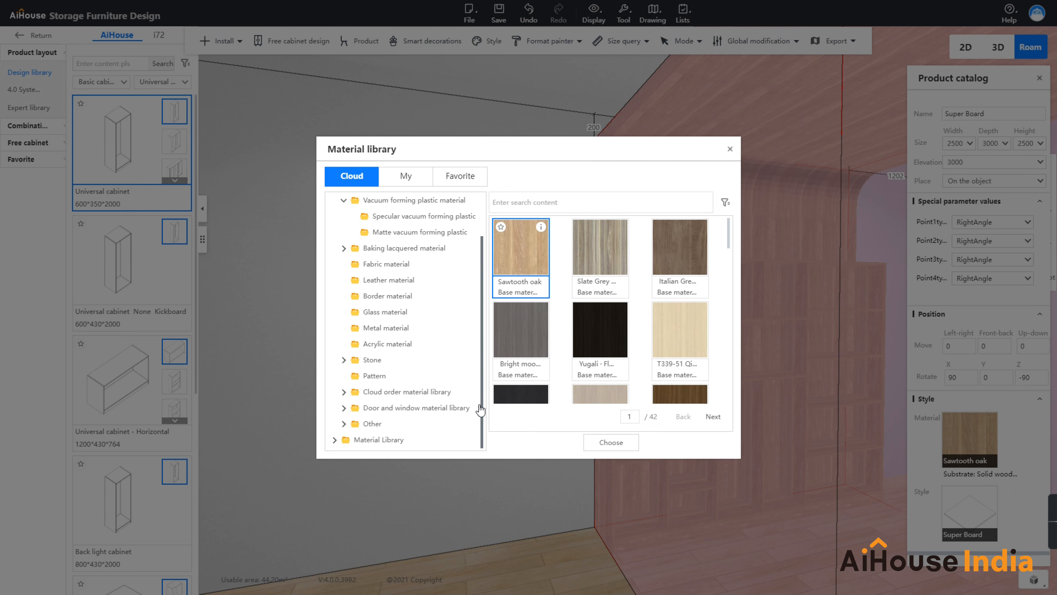
{"action": "left_click", "coordinate": [411, 424]}
{"action": "scroll", "coordinate": [484, 353], "scroll_direction": "down", "scroll_amount": 1}
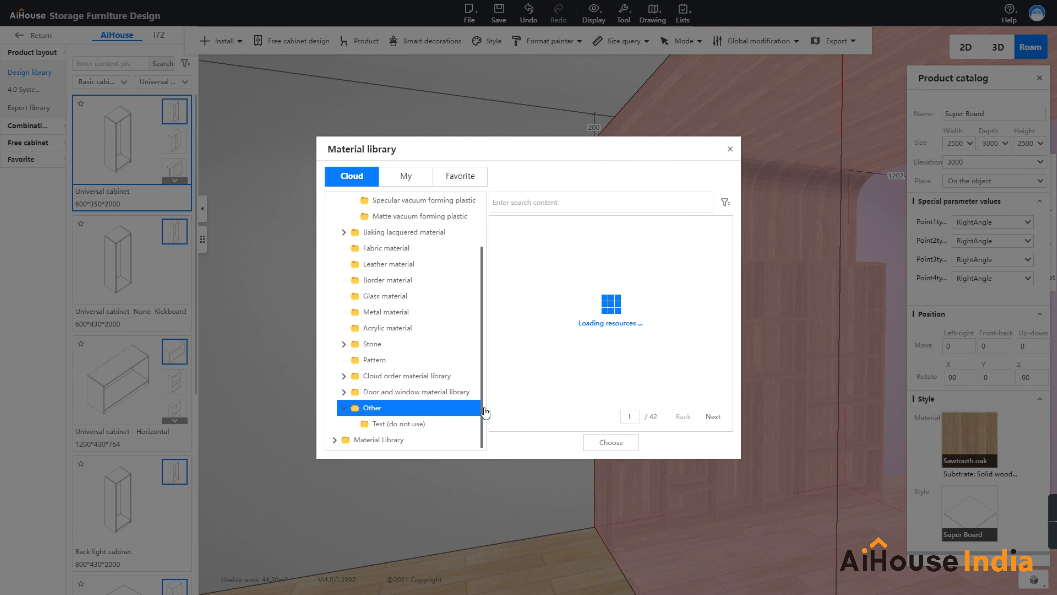
{"action": "left_click", "coordinate": [412, 375]}
{"action": "left_click", "coordinate": [408, 393]}
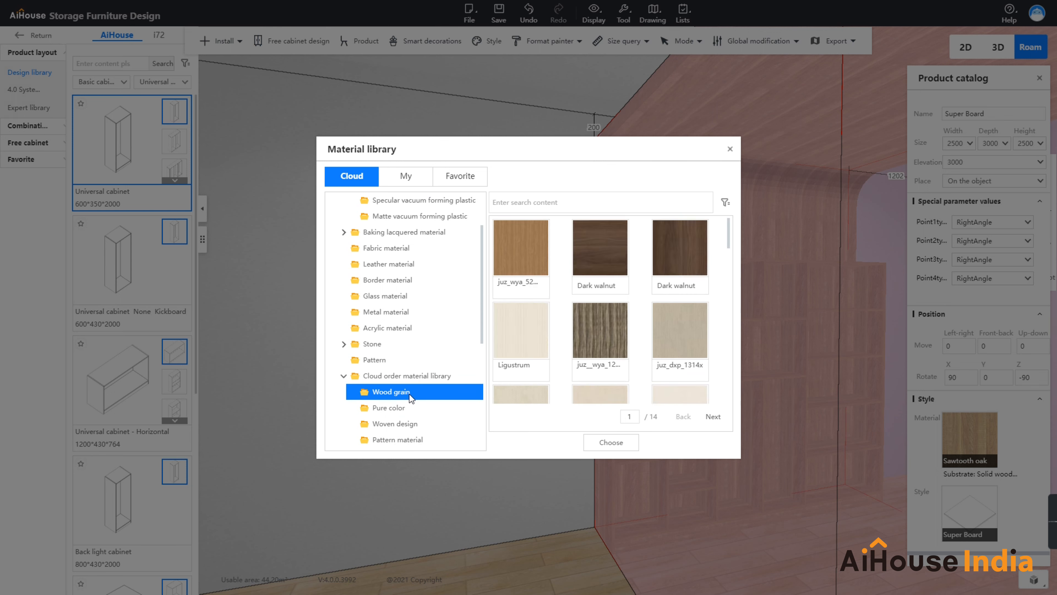
{"action": "left_click", "coordinate": [598, 445]}
{"action": "left_click", "coordinate": [508, 421]}
- Add a diamond-lattice wine rack from the Wine rack function parts on the shelf in the left bay's upper compartment
{"action": "left_click_drag", "start_coordinate": [505, 403], "coordinate": [477, 361]}
{"action": "right_click", "coordinate": [549, 363]}
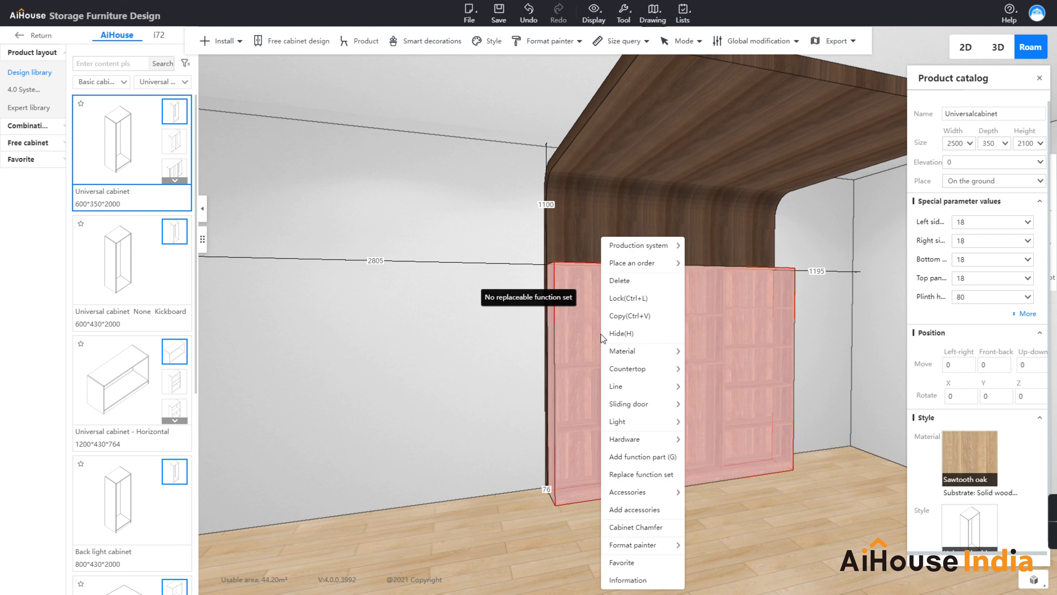
{"action": "left_click", "coordinate": [624, 457]}
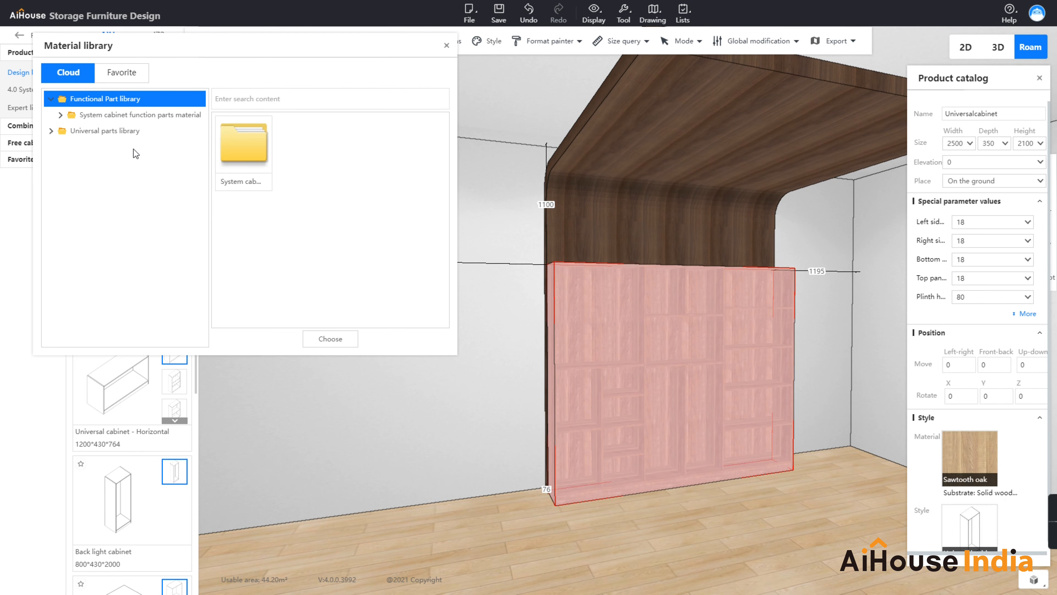
{"action": "left_click", "coordinate": [111, 115]}
{"action": "left_click", "coordinate": [96, 179]}
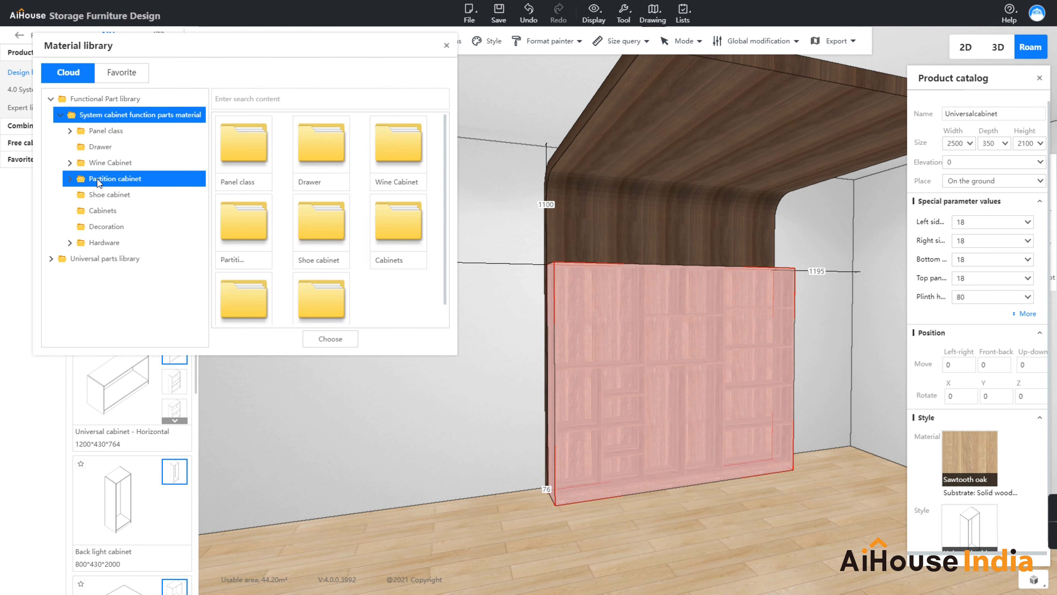
{"action": "left_click", "coordinate": [96, 166]}
{"action": "left_click", "coordinate": [105, 179]}
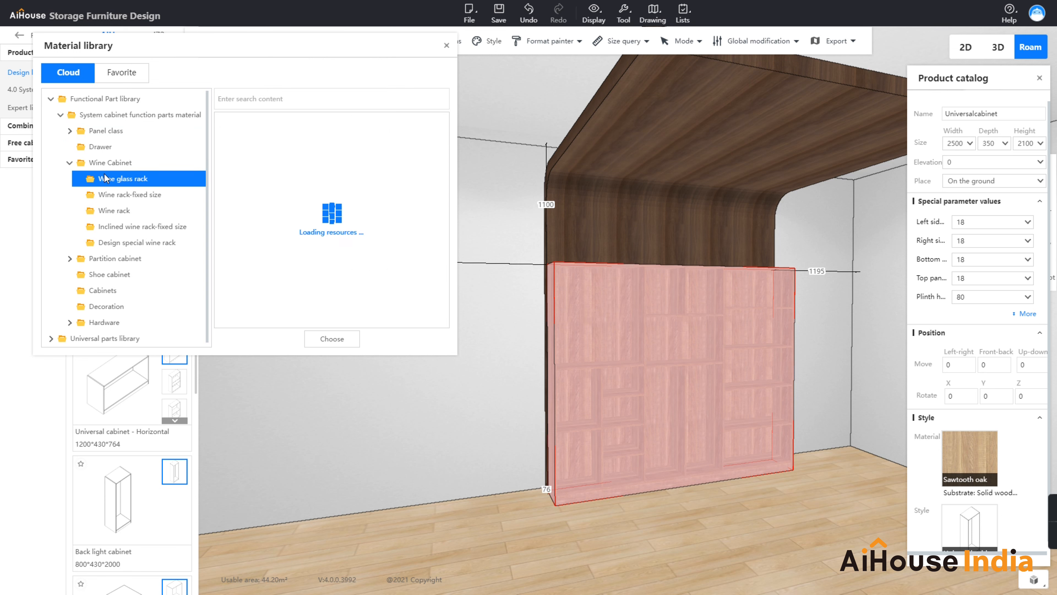
{"action": "left_click", "coordinate": [105, 195]}
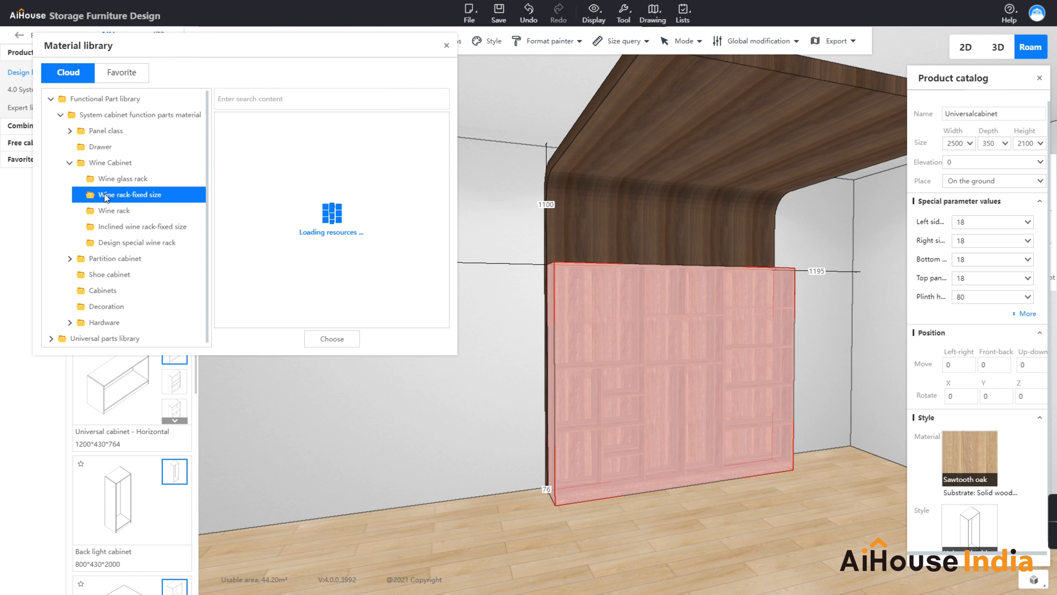
{"action": "left_click", "coordinate": [106, 210]}
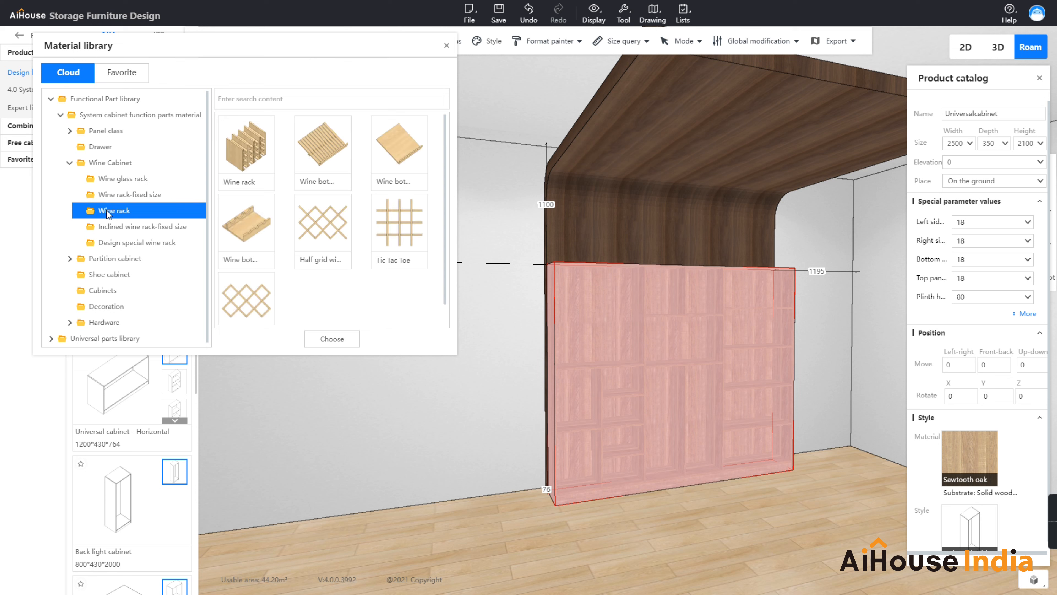
{"action": "left_click", "coordinate": [323, 222]}
{"action": "double_click", "coordinate": [323, 225]}
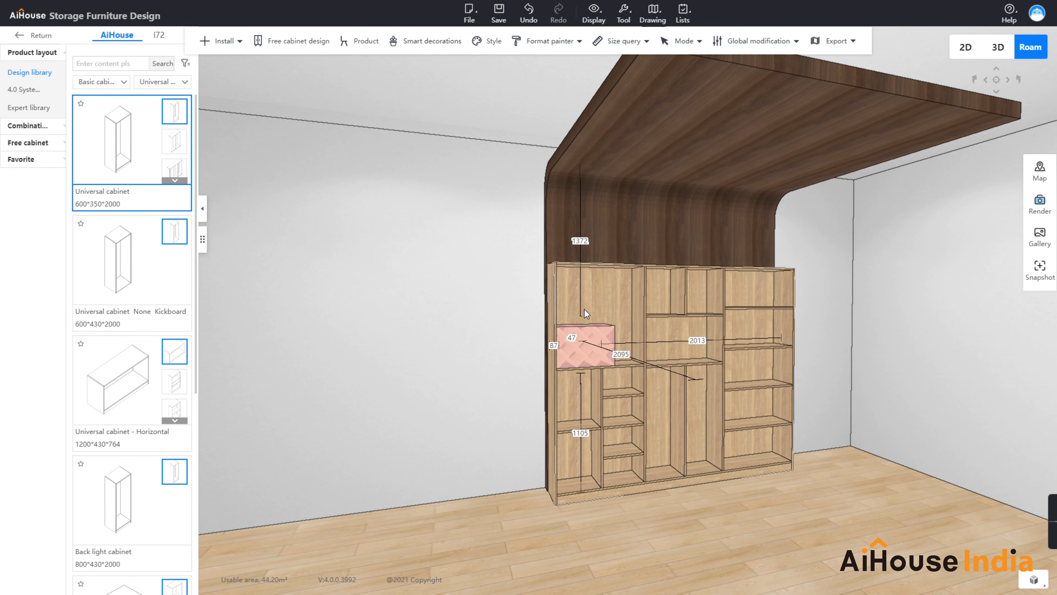
{"action": "left_click", "coordinate": [580, 335]}
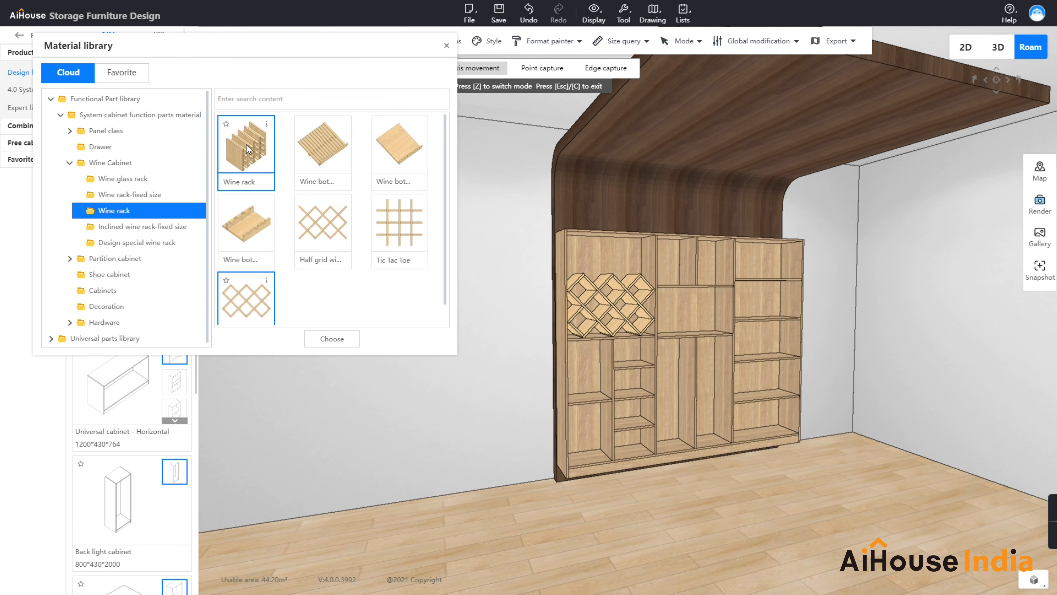
- Add the Wine rack function part to the compartment midway up the cabinet's middle bay
{"action": "double_click", "coordinate": [250, 148]}
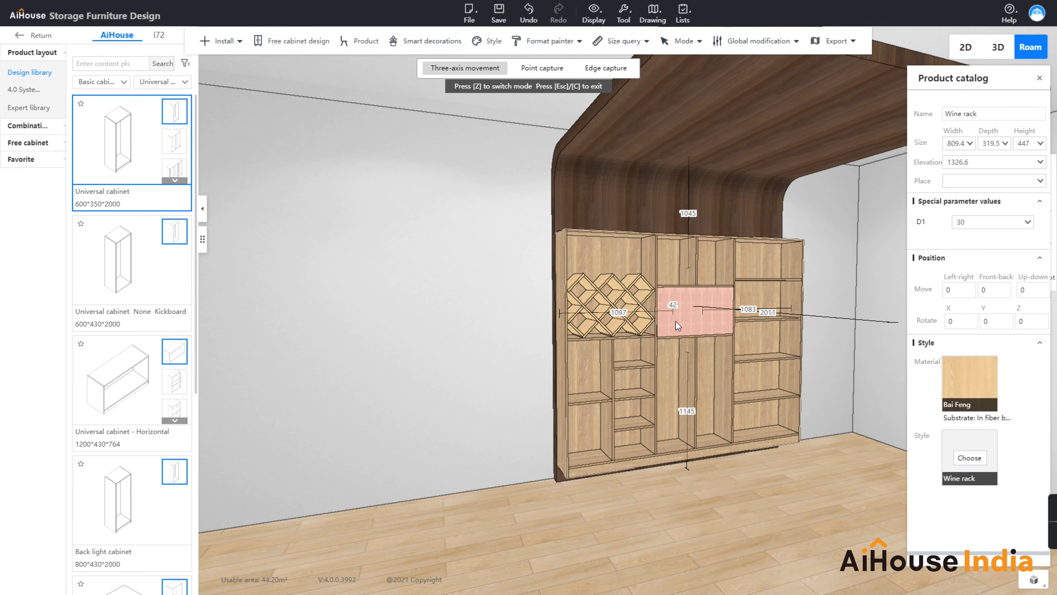
{"action": "left_click", "coordinate": [675, 322]}
{"action": "left_click", "coordinate": [514, 343]}
{"action": "scroll", "coordinate": [523, 331], "scroll_direction": "up", "scroll_amount": 2}
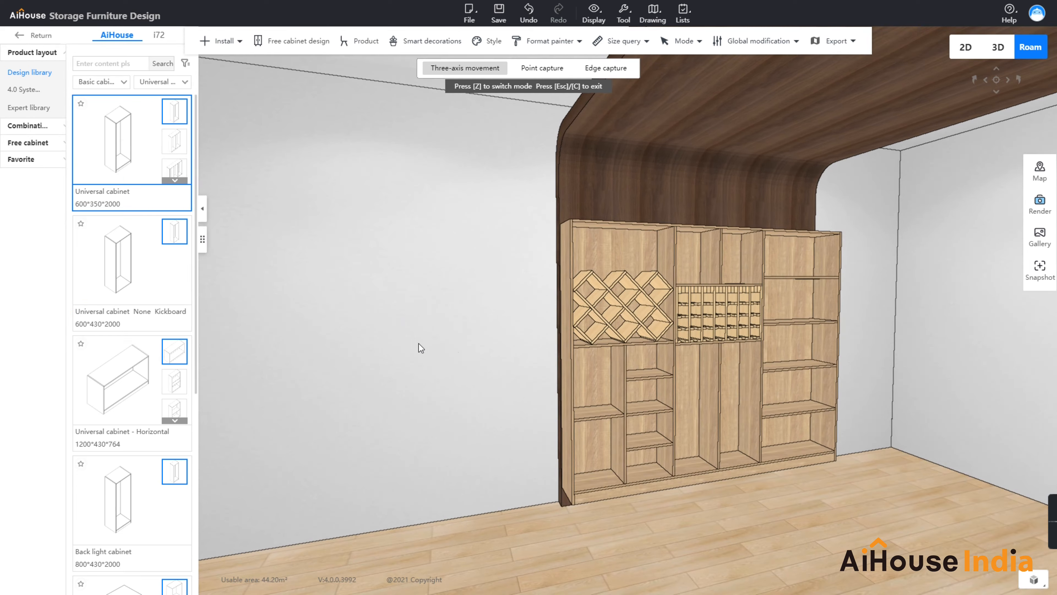
- Return to the main design workspace and search the public cloud library for "wine"
{"action": "left_click", "coordinate": [22, 37]}
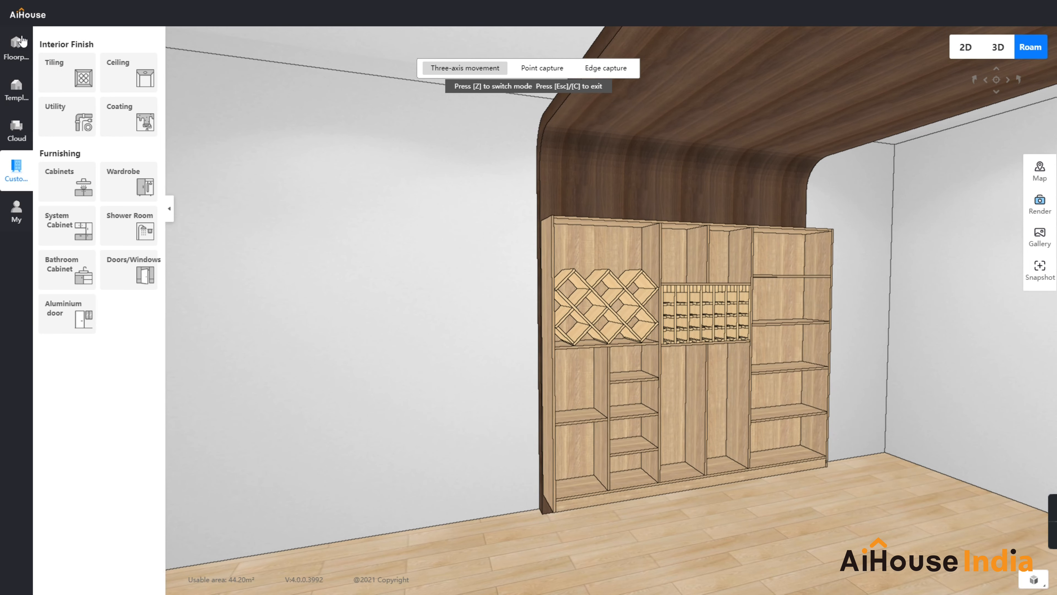
{"action": "left_click", "coordinate": [25, 140]}
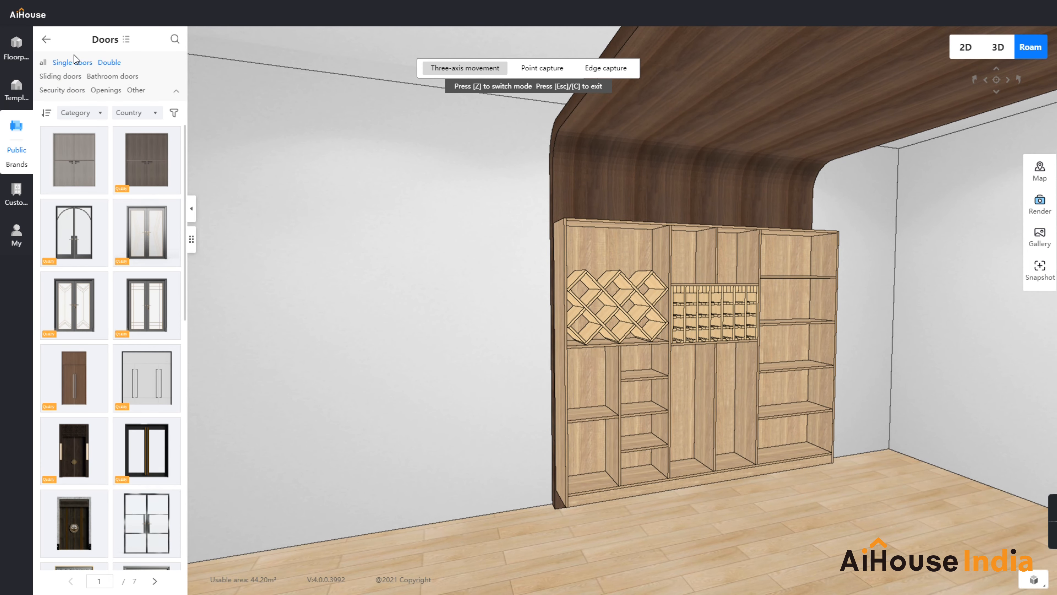
{"action": "left_click", "coordinate": [47, 41]}
{"action": "left_click", "coordinate": [107, 40]}
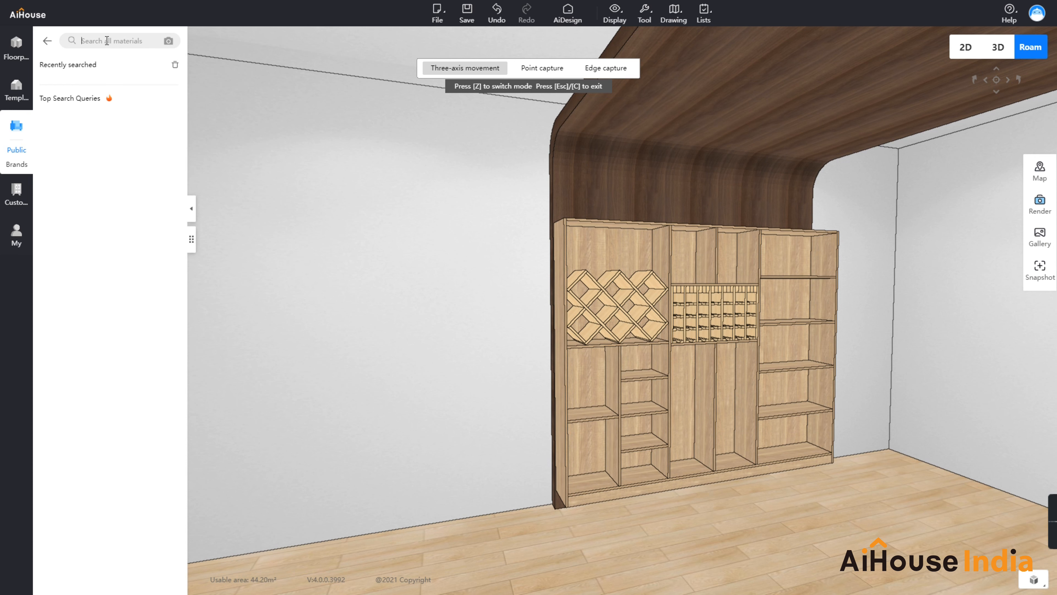
{"action": "type", "text": "wine"}
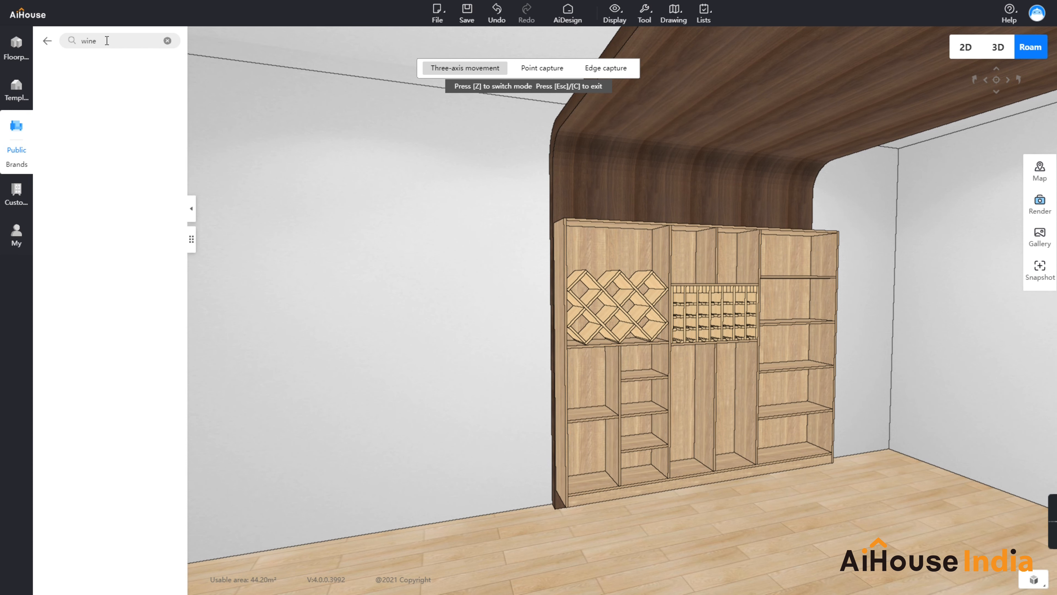
{"action": "key", "text": "Return"}
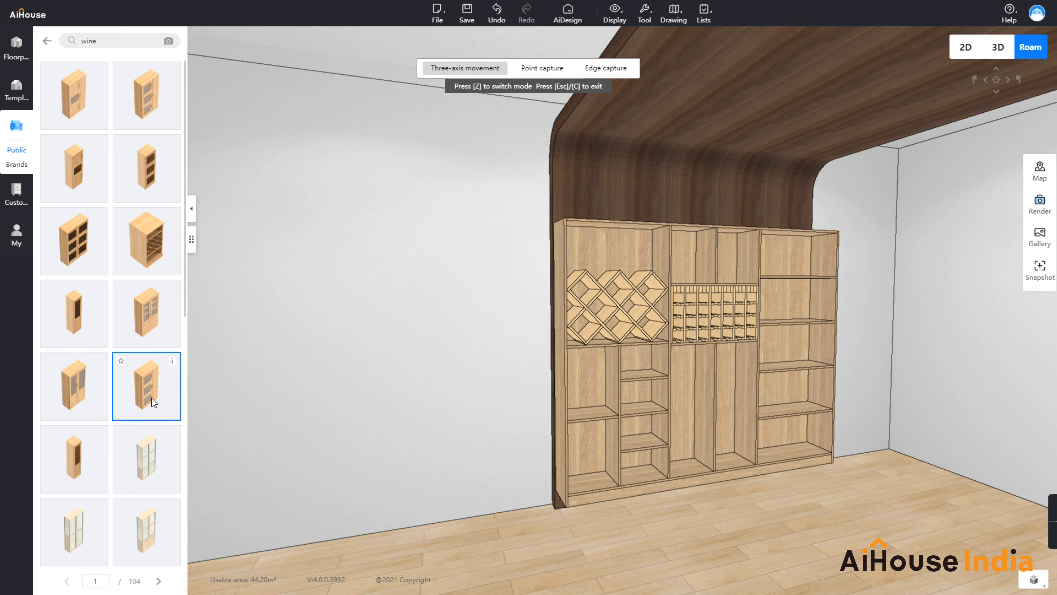
- Place the 460 × 460 × 900 Modern wooden wine cabinet in the middle bay's lower-left compartment and select it
{"action": "left_click", "coordinate": [150, 247]}
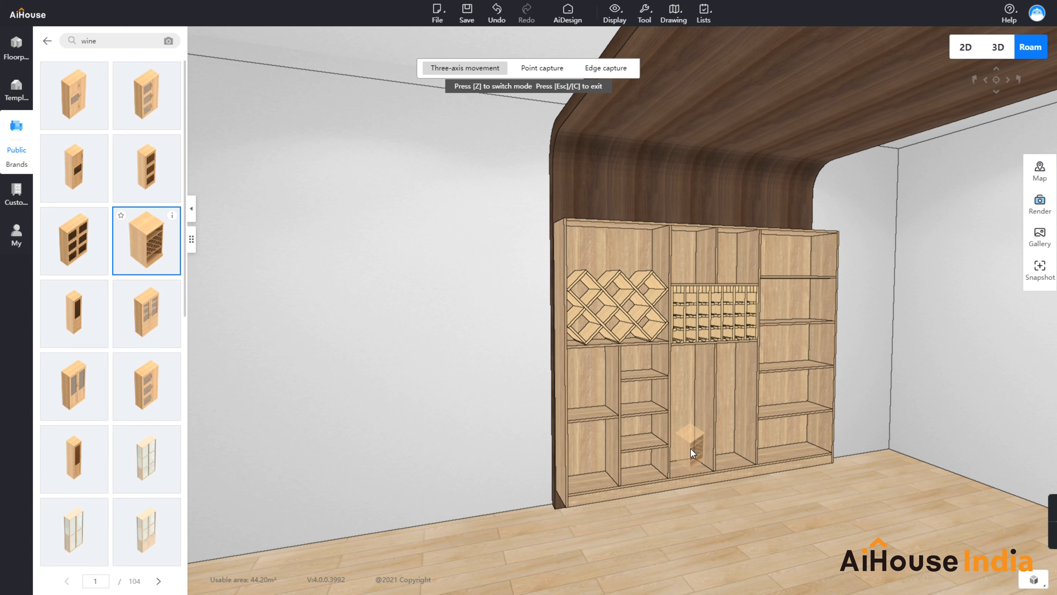
{"action": "left_click", "coordinate": [686, 481]}
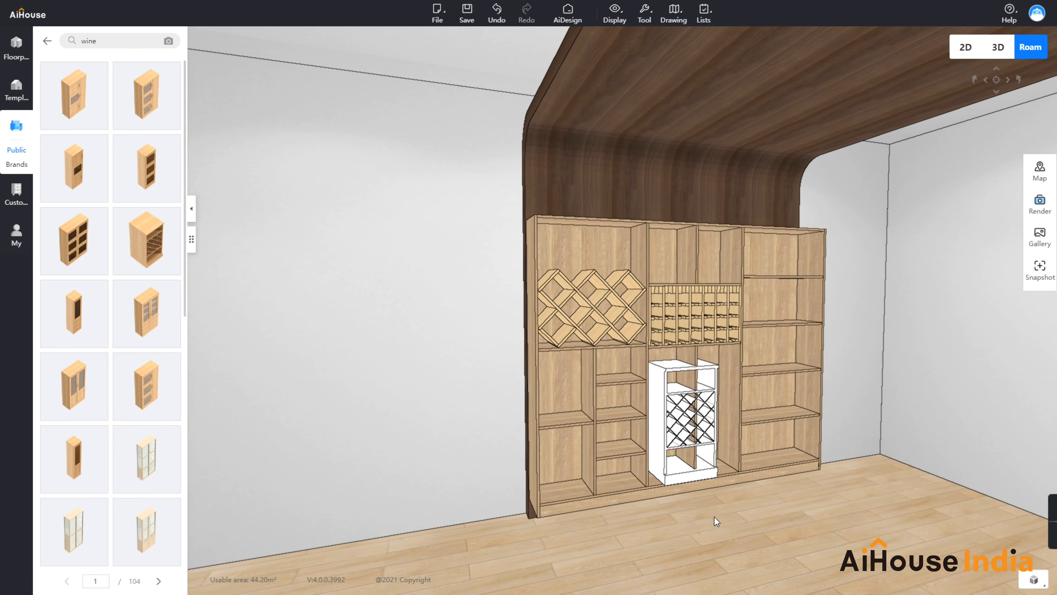
{"action": "left_click", "coordinate": [683, 463]}
{"action": "left_click", "coordinate": [674, 435]}
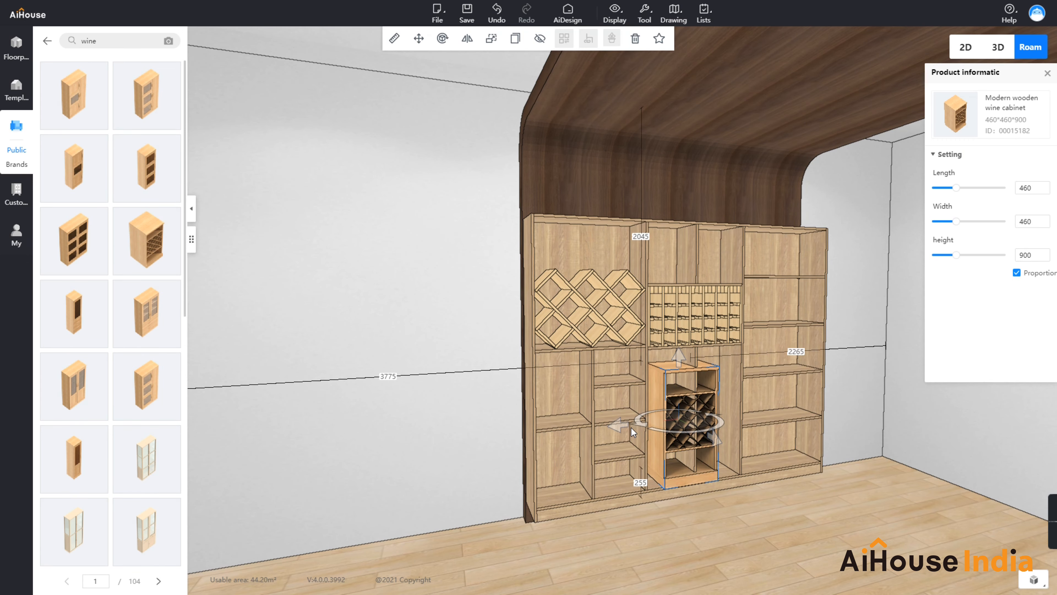
- Shift the Modern wooden wine cabinet sideways to fit against the left partition of the middle bay's lower-left compartment
{"action": "left_click_drag", "start_coordinate": [620, 425], "coordinate": [602, 426]}
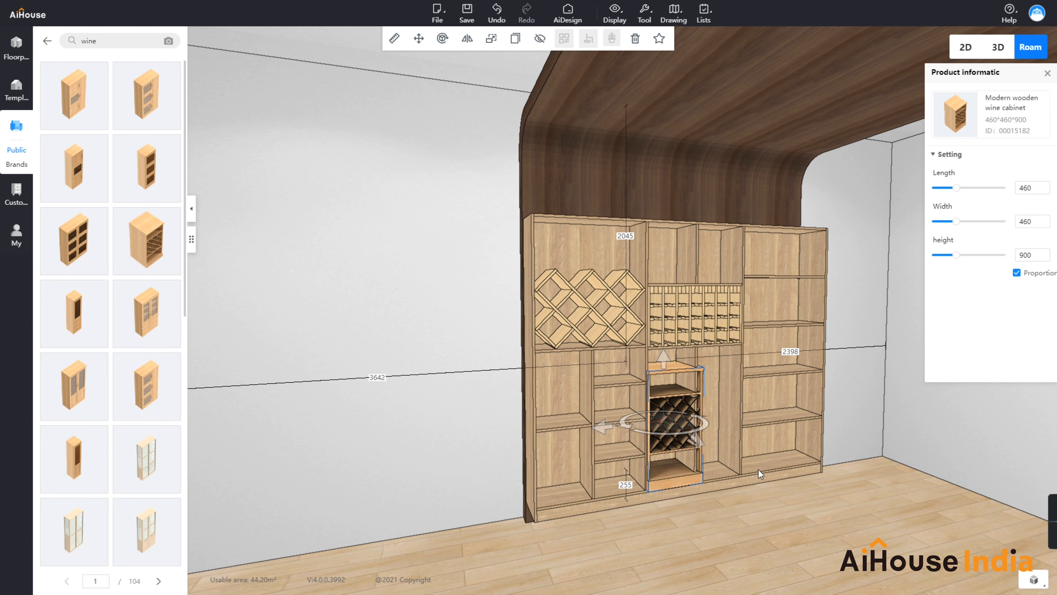
{"action": "left_click_drag", "start_coordinate": [755, 507], "coordinate": [875, 589]}
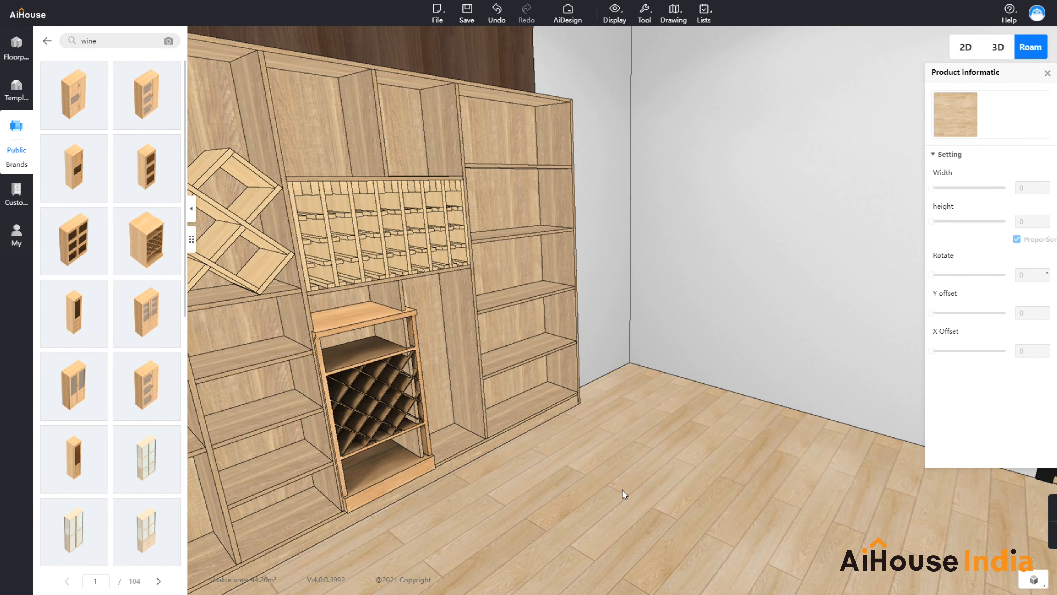
{"action": "left_click_drag", "start_coordinate": [622, 490], "coordinate": [661, 501]}
{"action": "left_click", "coordinate": [513, 338]}
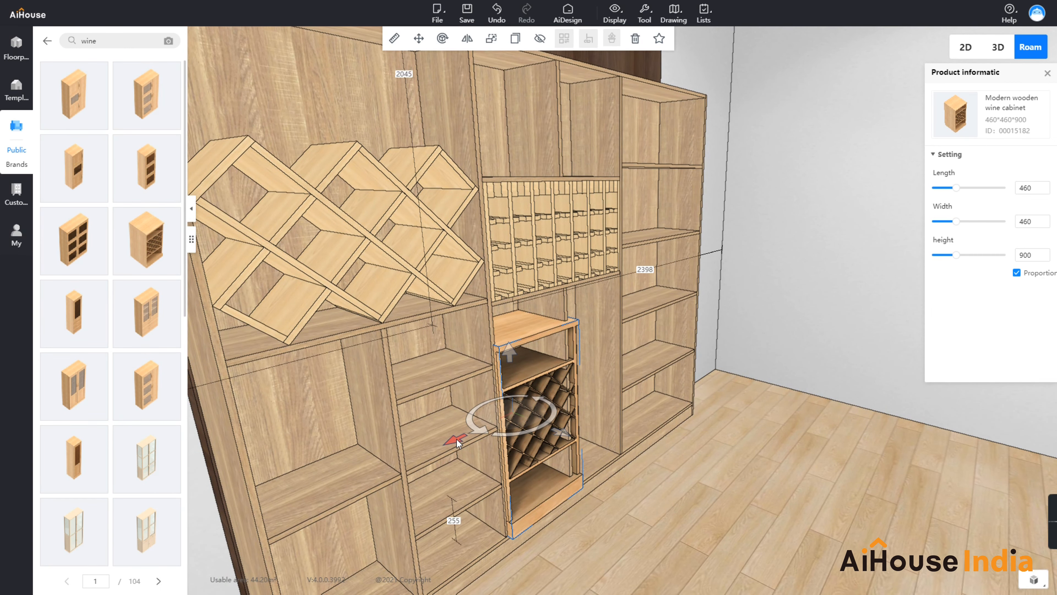
{"action": "left_click_drag", "start_coordinate": [456, 439], "coordinate": [459, 436]}
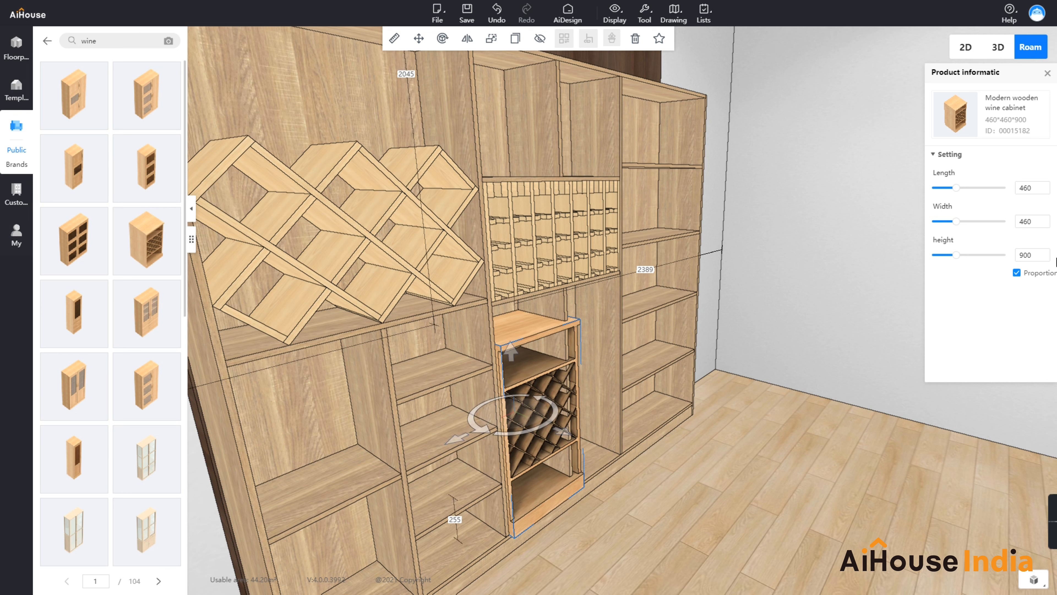
- Unlock the wine cabinet's proportions, set its length to 400 and width to 398, and nudge it back against the left partition
{"action": "left_click", "coordinate": [1019, 273]}
{"action": "left_click_drag", "start_coordinate": [957, 225], "coordinate": [954, 226]}
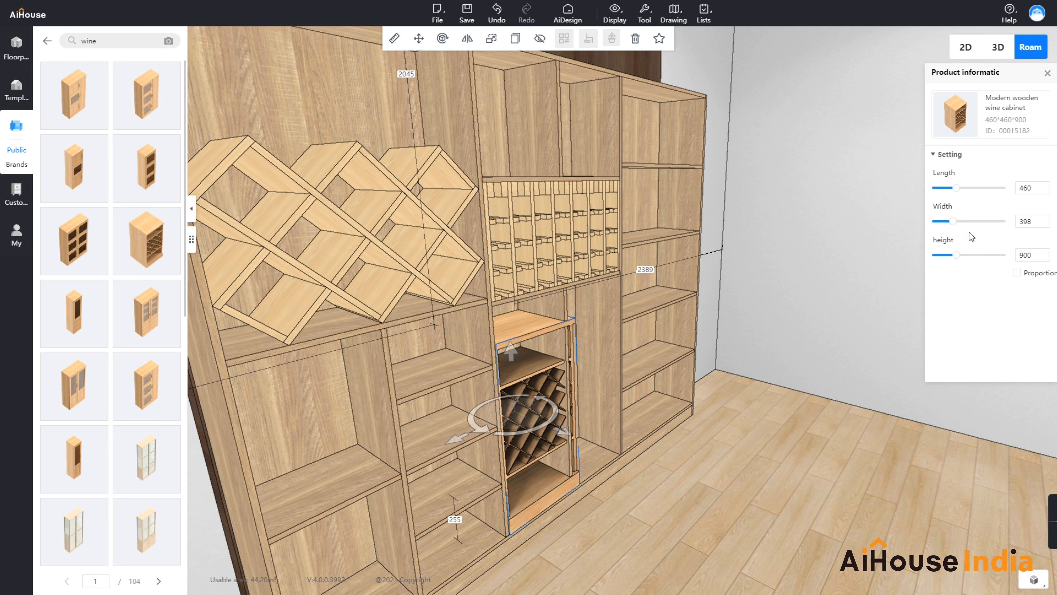
{"action": "left_click_drag", "start_coordinate": [958, 191], "coordinate": [955, 191]}
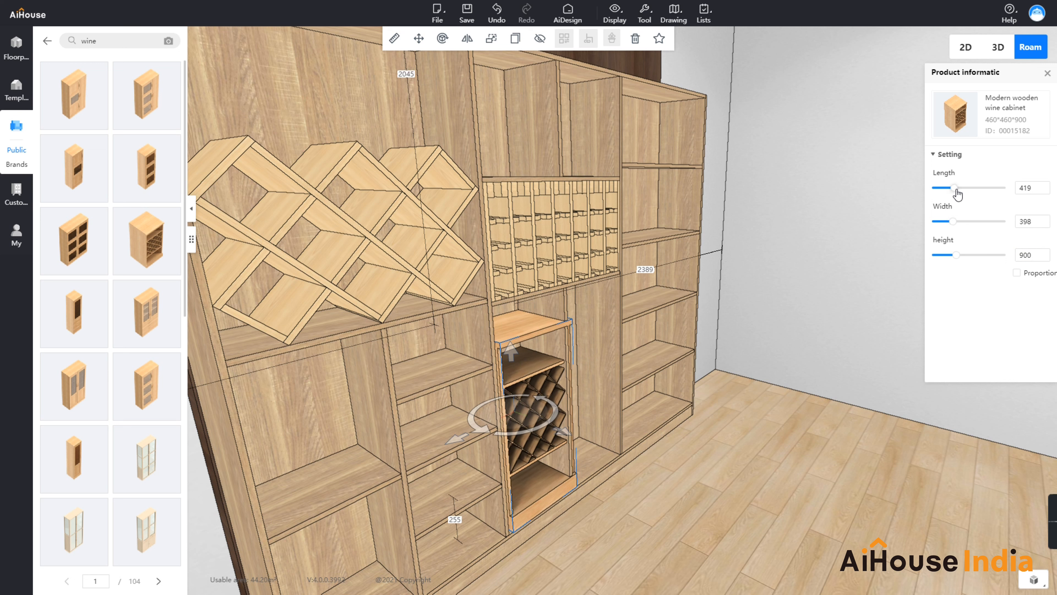
{"action": "left_click_drag", "start_coordinate": [453, 437], "coordinate": [451, 438]}
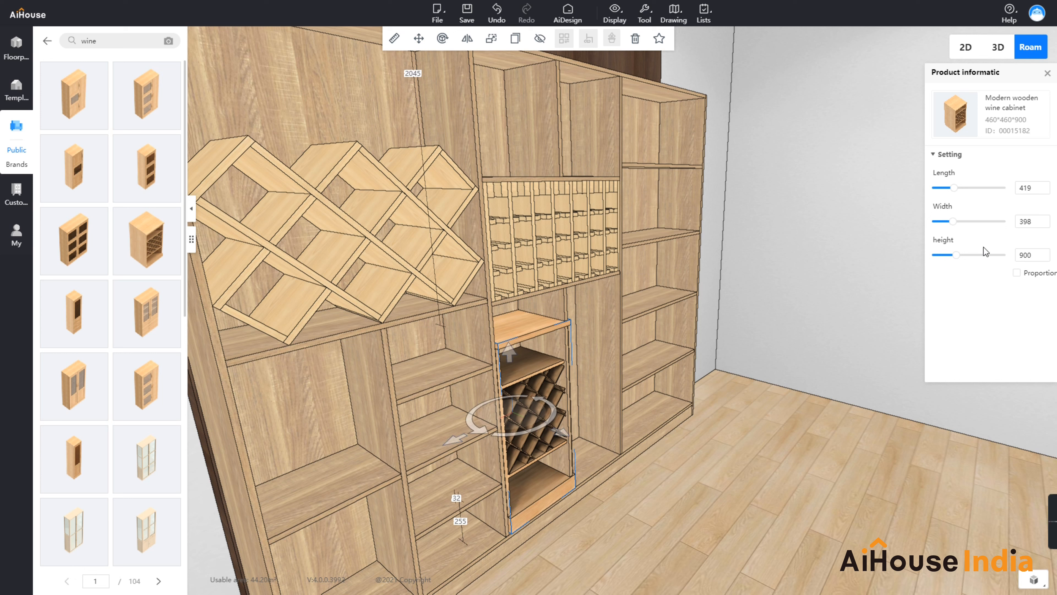
{"action": "double_click", "coordinate": [1036, 189]}
{"action": "type", "text": "400"}
{"action": "key", "text": "Return"}
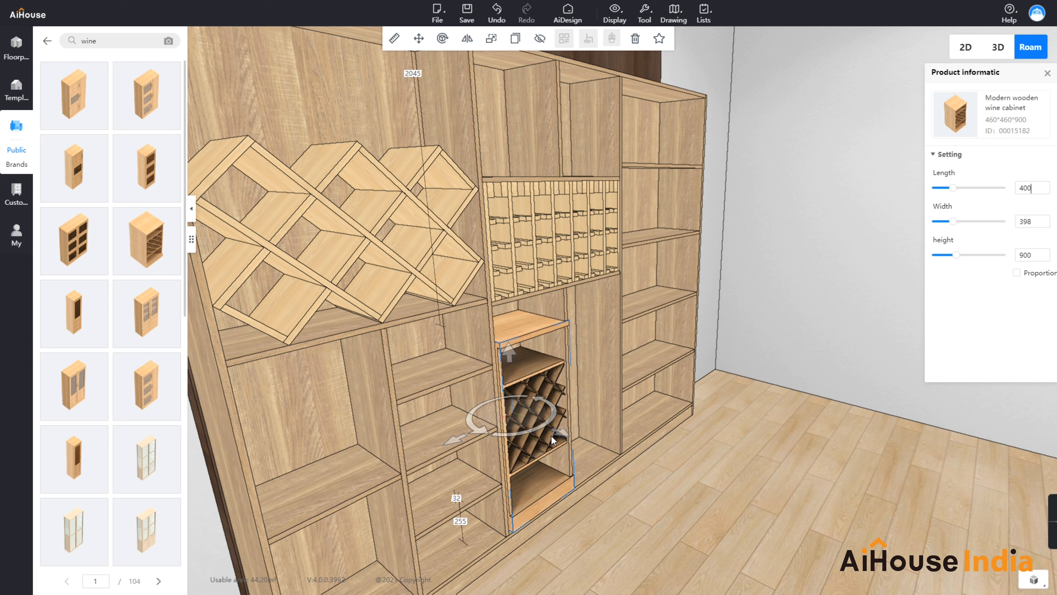
{"action": "left_click_drag", "start_coordinate": [453, 438], "coordinate": [451, 439]}
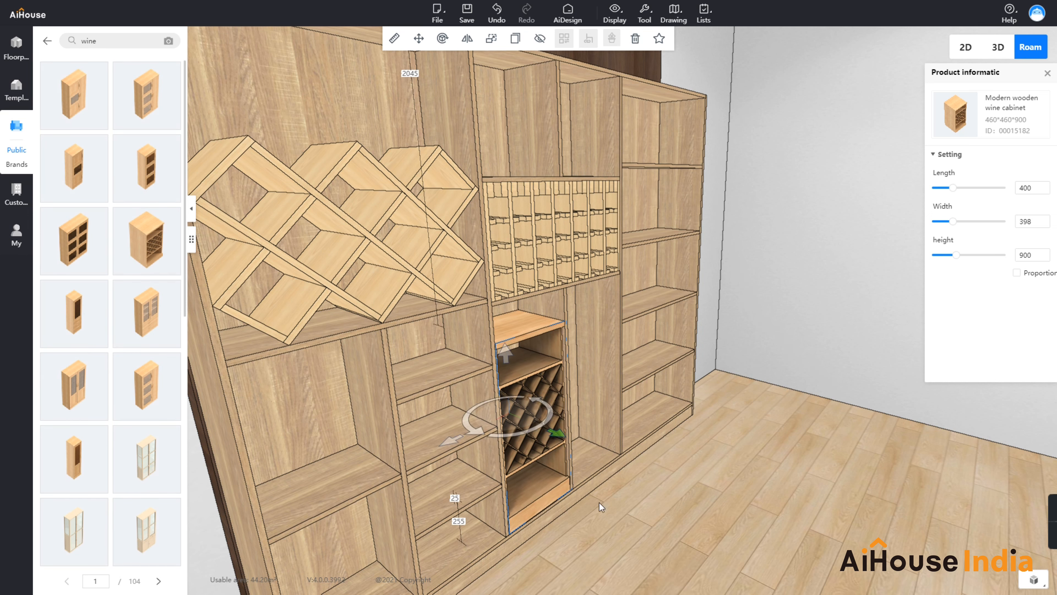
{"action": "left_click", "coordinate": [617, 509]}
- Place the 137 × 155 × 206 Wine decanter set on the left bay's mid-height shelf, below the diamond lattice
{"action": "scroll", "coordinate": [618, 509], "scroll_direction": "down", "scroll_amount": 5}
{"action": "left_click", "coordinate": [209, 581]}
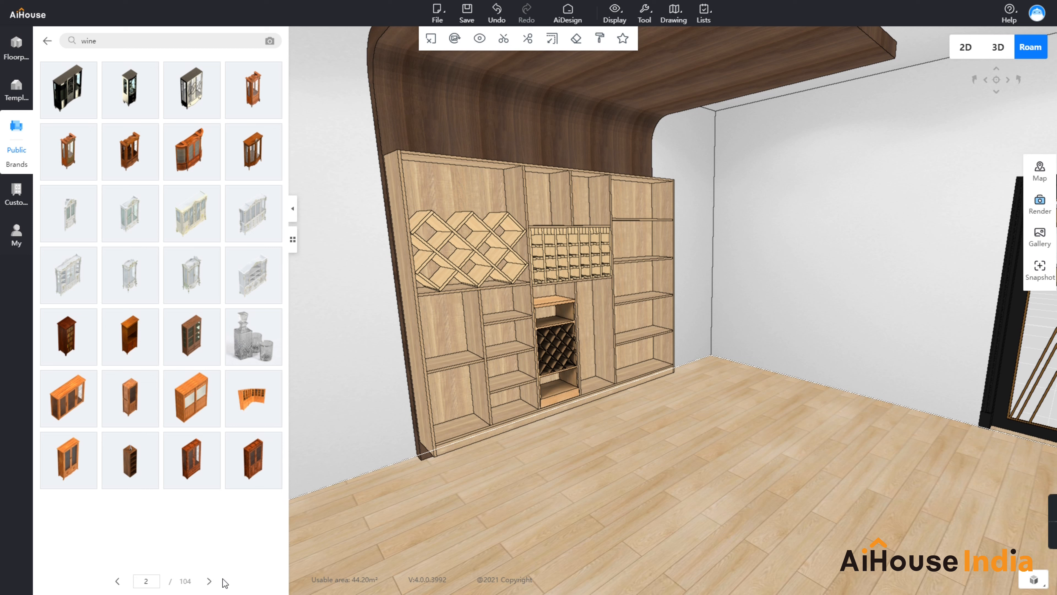
{"action": "left_click", "coordinate": [255, 348]}
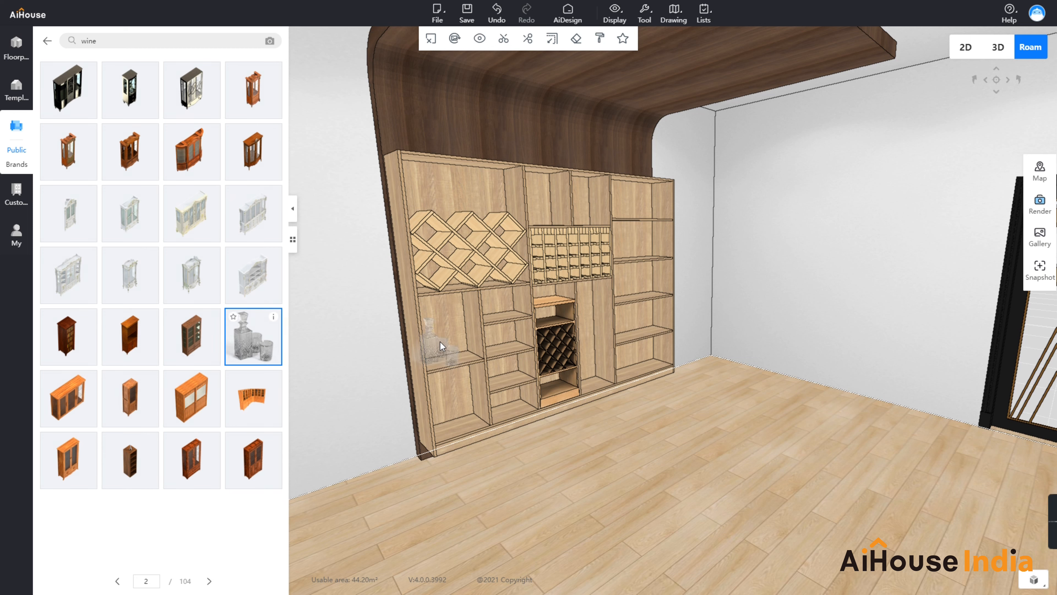
{"action": "left_click", "coordinate": [447, 341]}
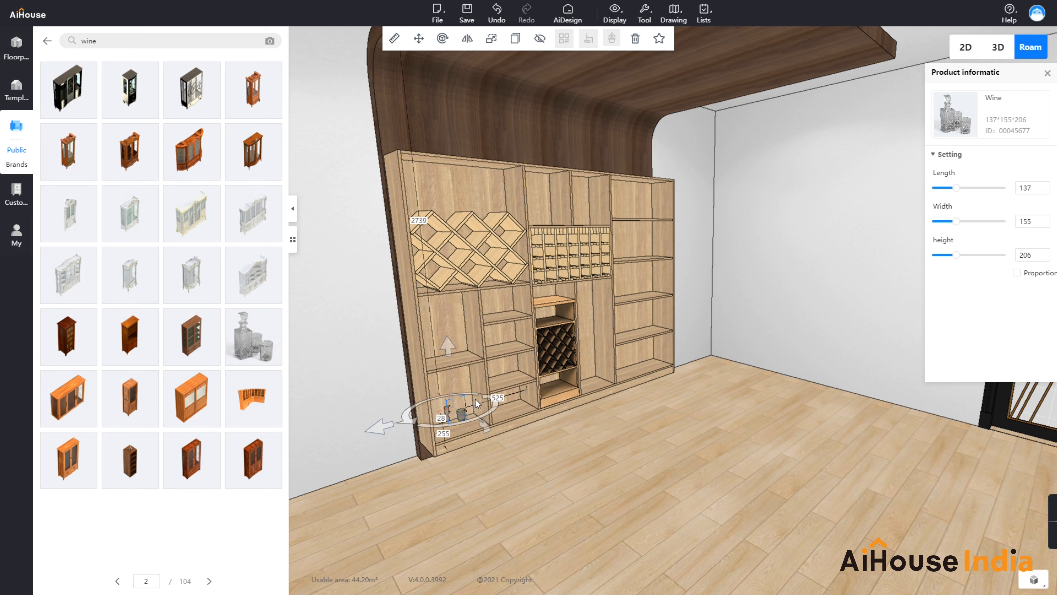
{"action": "left_click_drag", "start_coordinate": [449, 340], "coordinate": [456, 260]}
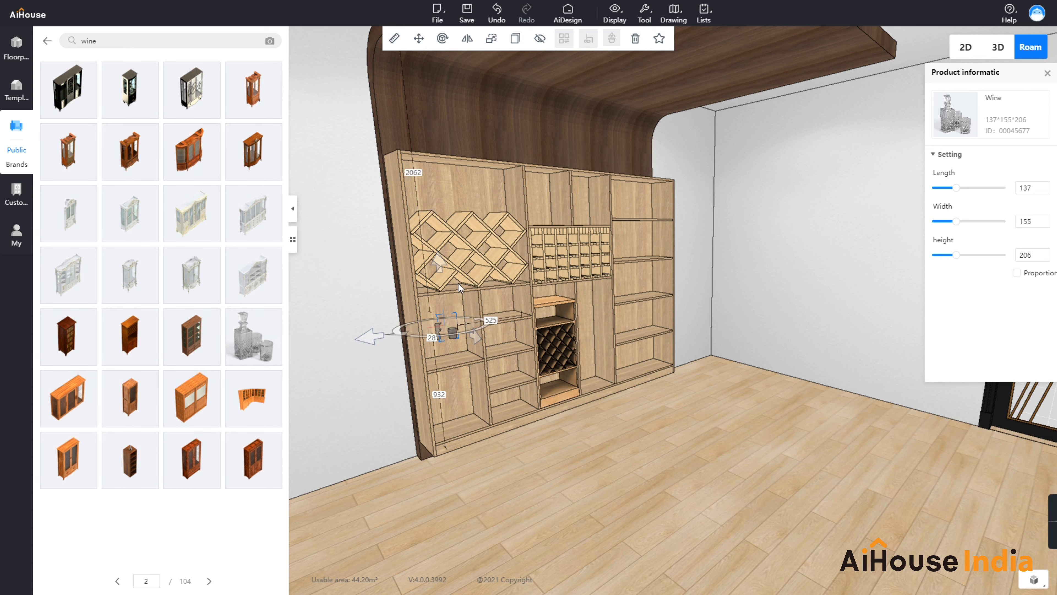
{"action": "mouse_move", "coordinate": [475, 336]}
{"action": "left_mouse_down"}
{"action": "mouse_move", "coordinate": [487, 348]}
{"action": "mouse_move", "coordinate": [473, 340]}
{"action": "left_mouse_up"}
{"action": "double_click", "coordinate": [443, 260]}
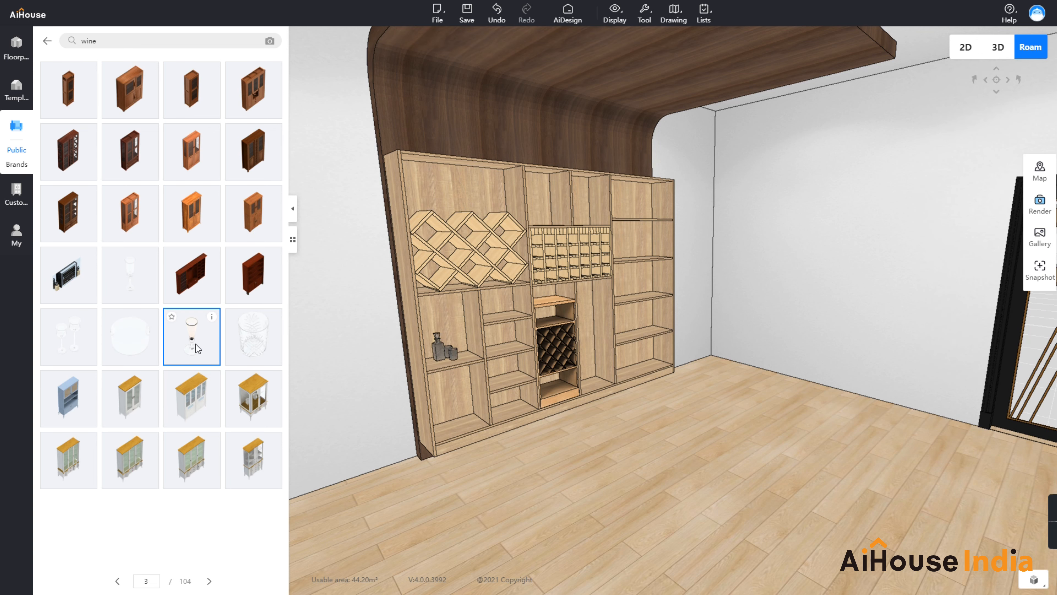
- Place the 117 × 117 × 275 Wine glass in the right bay and raise it onto the third shelf from the bottom
{"action": "left_click_drag", "start_coordinate": [195, 345], "coordinate": [582, 318]}
{"action": "left_click_drag", "start_coordinate": [631, 285], "coordinate": [637, 329]}
{"action": "left_click", "coordinate": [683, 402]}
{"action": "scroll", "coordinate": [676, 460], "scroll_direction": "up", "scroll_amount": 5}
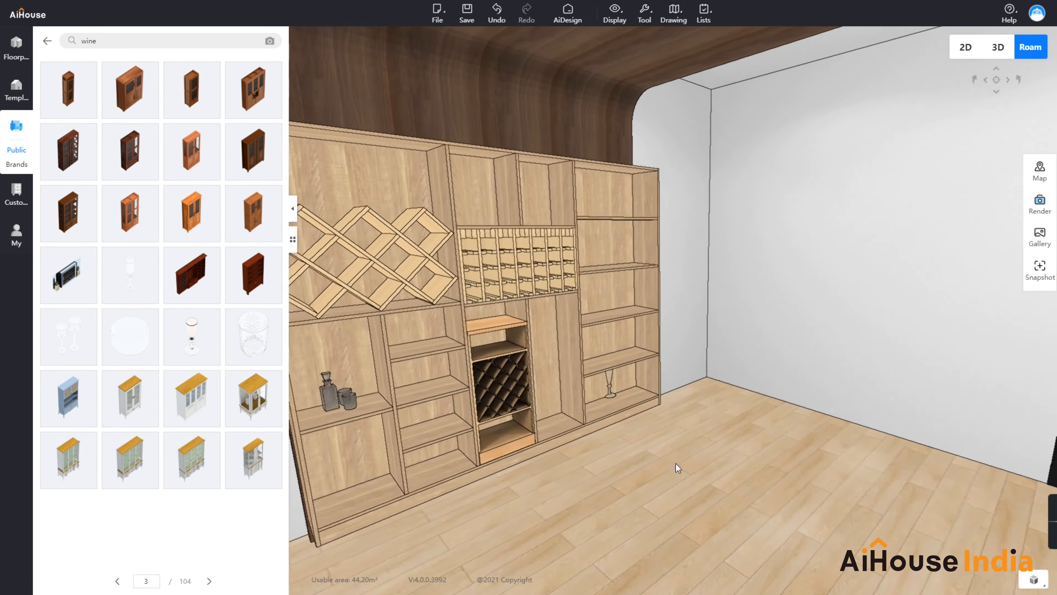
{"action": "left_click", "coordinate": [604, 404]}
{"action": "left_click_drag", "start_coordinate": [604, 402], "coordinate": [613, 296]}
{"action": "left_click_drag", "start_coordinate": [601, 352], "coordinate": [610, 228]}
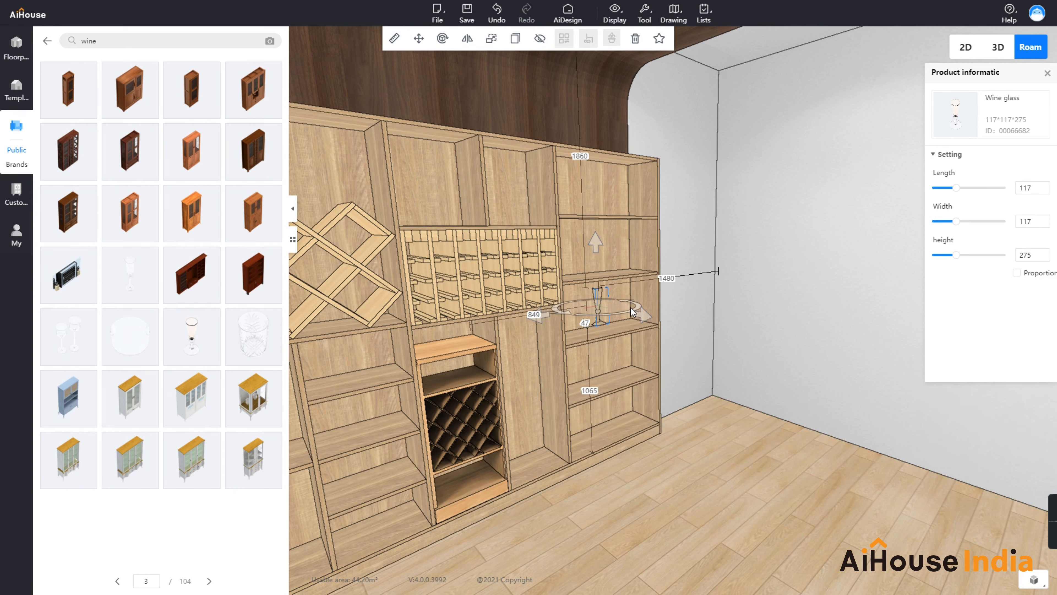
{"action": "left_click_drag", "start_coordinate": [637, 312], "coordinate": [659, 328]}
{"action": "left_click_drag", "start_coordinate": [556, 328], "coordinate": [529, 330]}
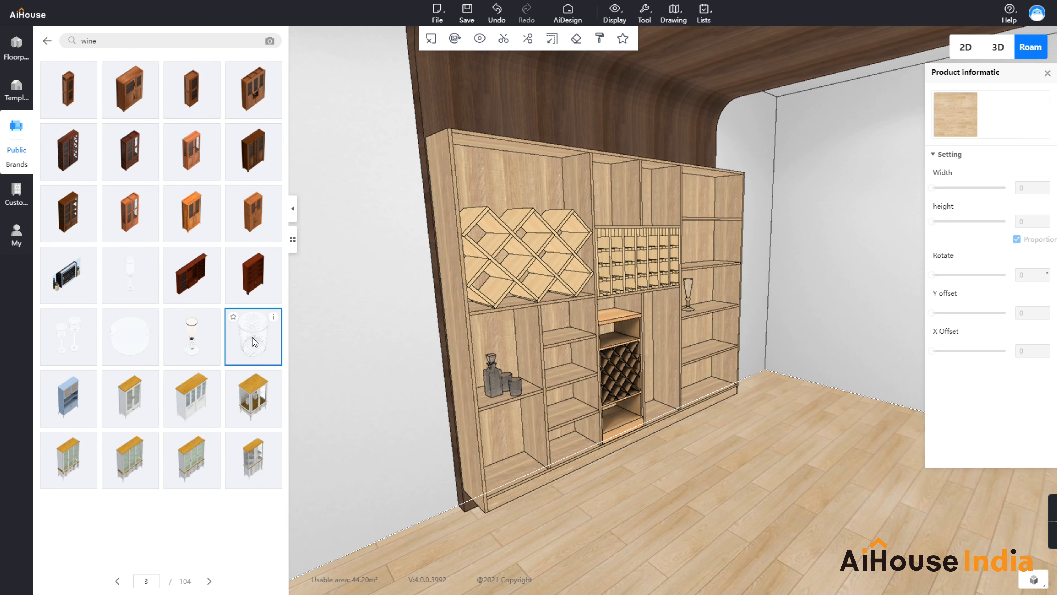
- Add the short drinking glass from the wine results to the right bay and set it on the shelf beside the wine glass
{"action": "left_click", "coordinate": [250, 335]}
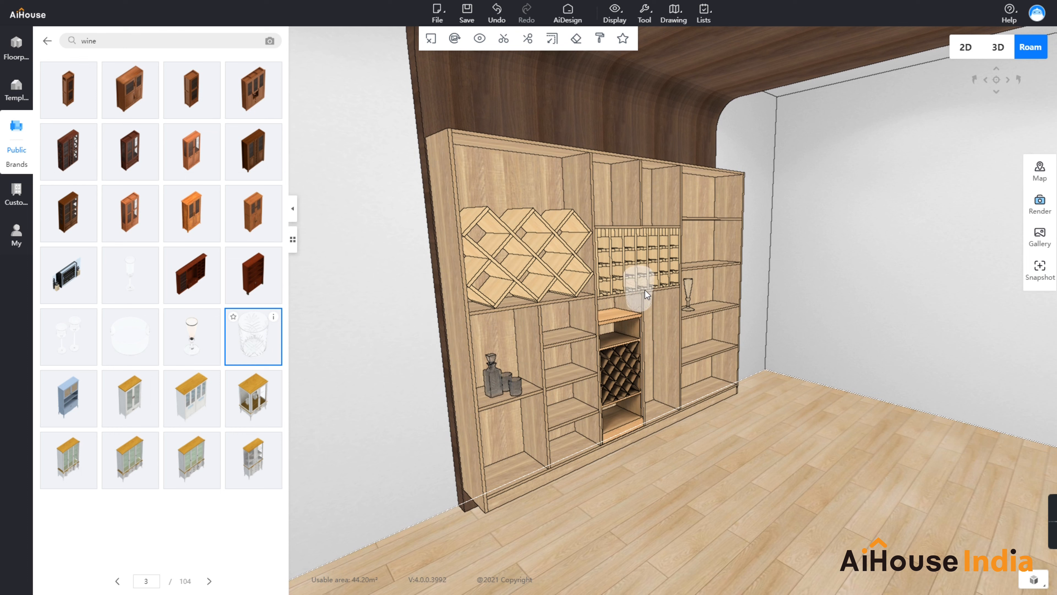
{"action": "left_click", "coordinate": [704, 286]}
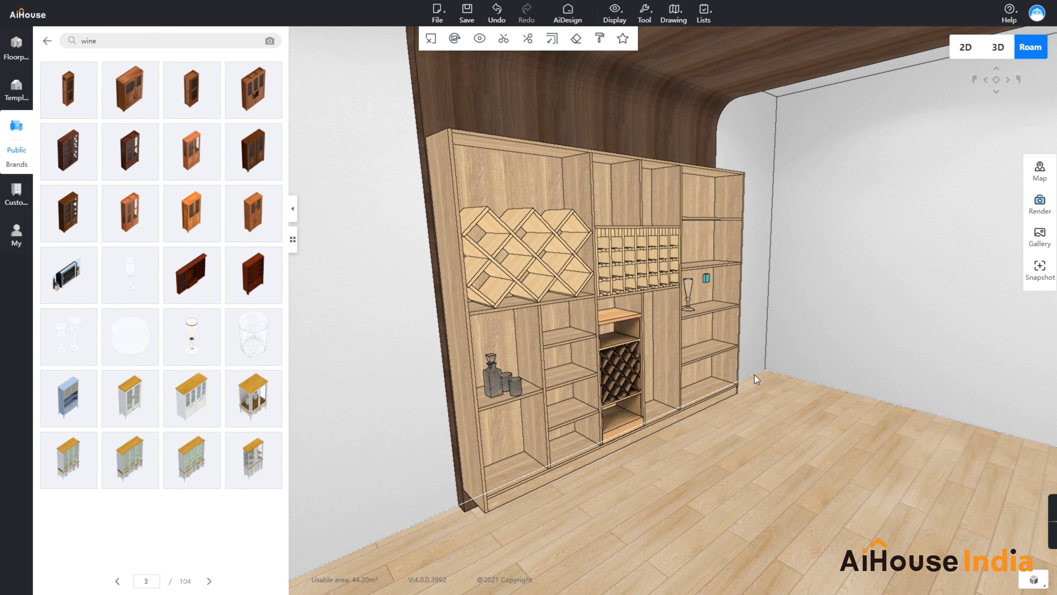
{"action": "scroll", "coordinate": [727, 349], "scroll_direction": "up", "scroll_amount": 5}
{"action": "left_click", "coordinate": [687, 442]}
{"action": "left_click_drag", "start_coordinate": [686, 438], "coordinate": [701, 240]}
{"action": "mouse_move", "coordinate": [745, 321]}
{"action": "left_mouse_down"}
{"action": "mouse_move", "coordinate": [754, 331]}
{"action": "mouse_move", "coordinate": [745, 336]}
{"action": "left_mouse_up"}
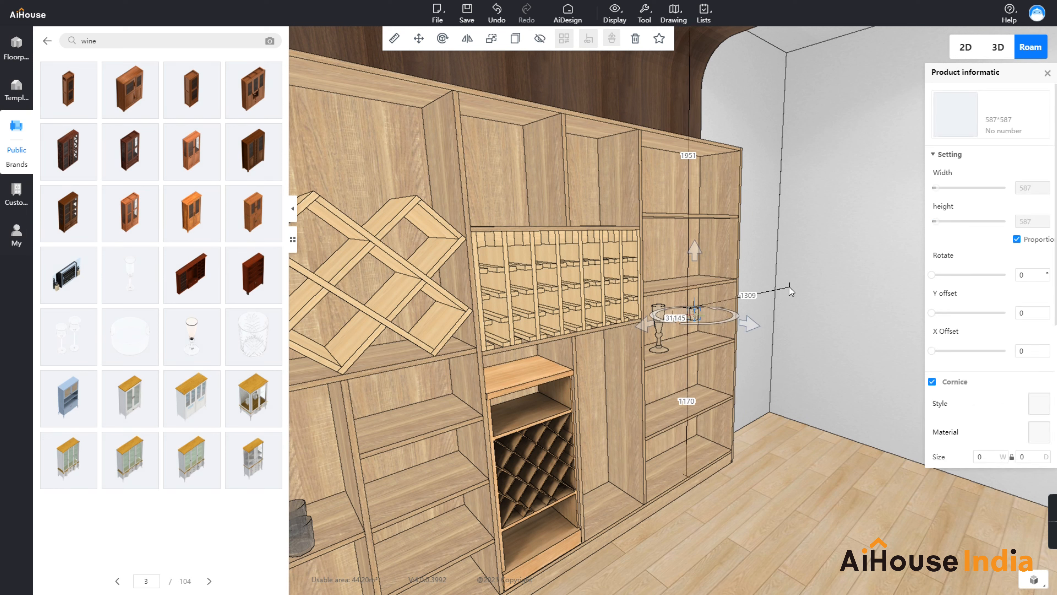
{"action": "left_click_drag", "start_coordinate": [695, 255], "coordinate": [695, 271]}
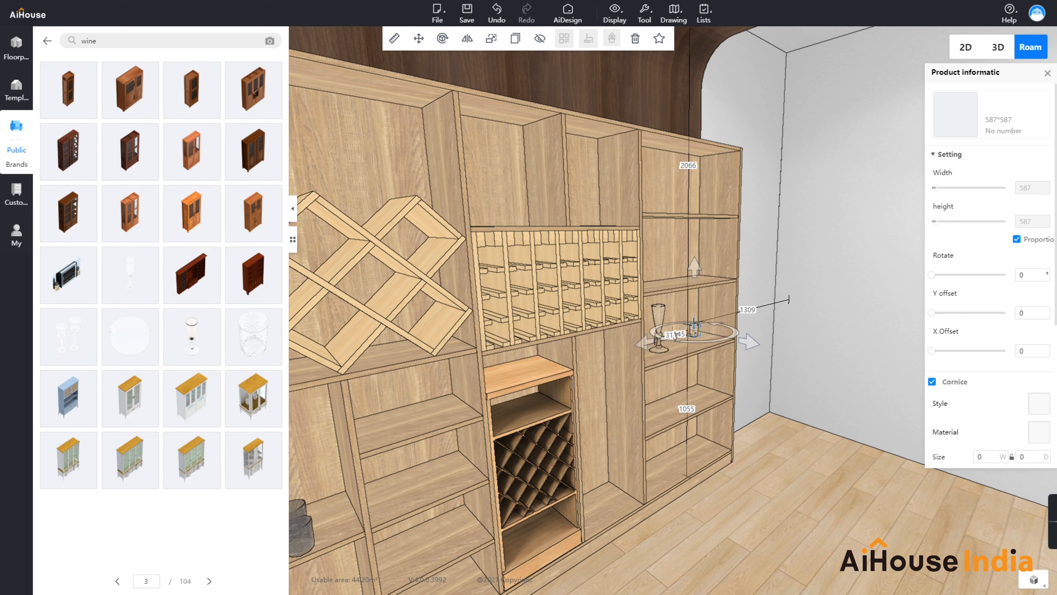
{"action": "left_click_drag", "start_coordinate": [644, 346], "coordinate": [627, 356]}
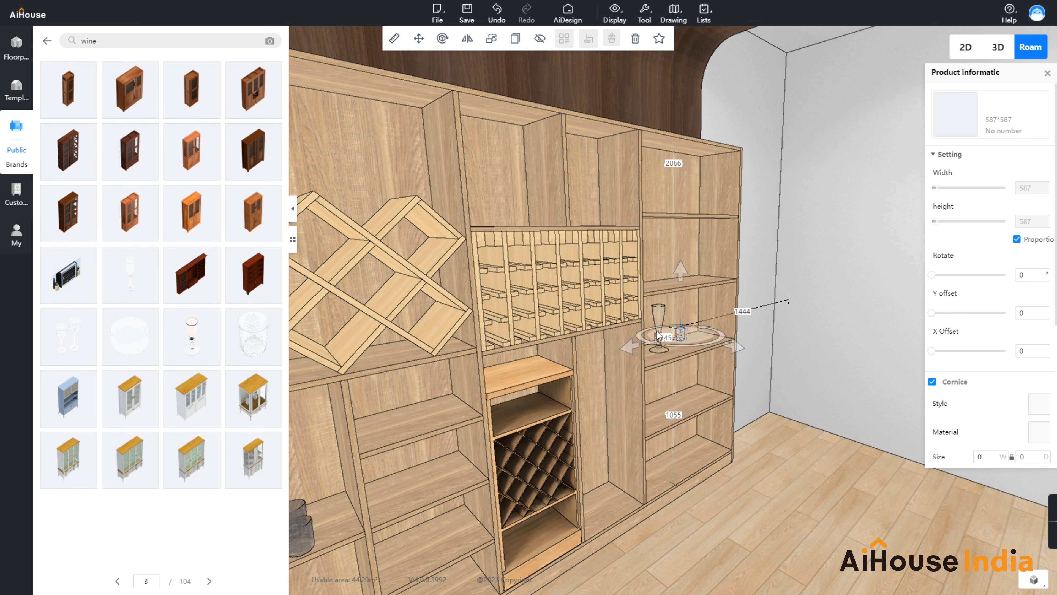
- Reduce the height of the wine glass in the right bay and search the public library for "drink"
{"action": "left_click", "coordinate": [661, 313]}
{"action": "left_click", "coordinate": [1024, 253]}
{"action": "left_click_drag", "start_coordinate": [1037, 254], "coordinate": [1008, 261]}
{"action": "key", "text": "Return"}
{"action": "left_click", "coordinate": [729, 465]}
{"action": "scroll", "coordinate": [746, 511], "scroll_direction": "up", "scroll_amount": 3}
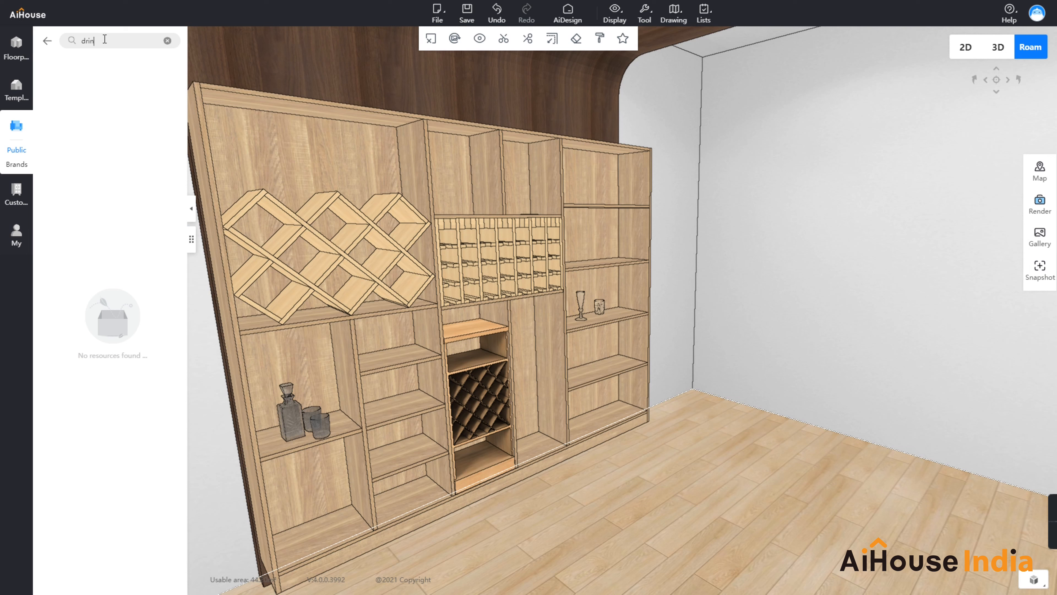
{"action": "key", "text": "Return"}
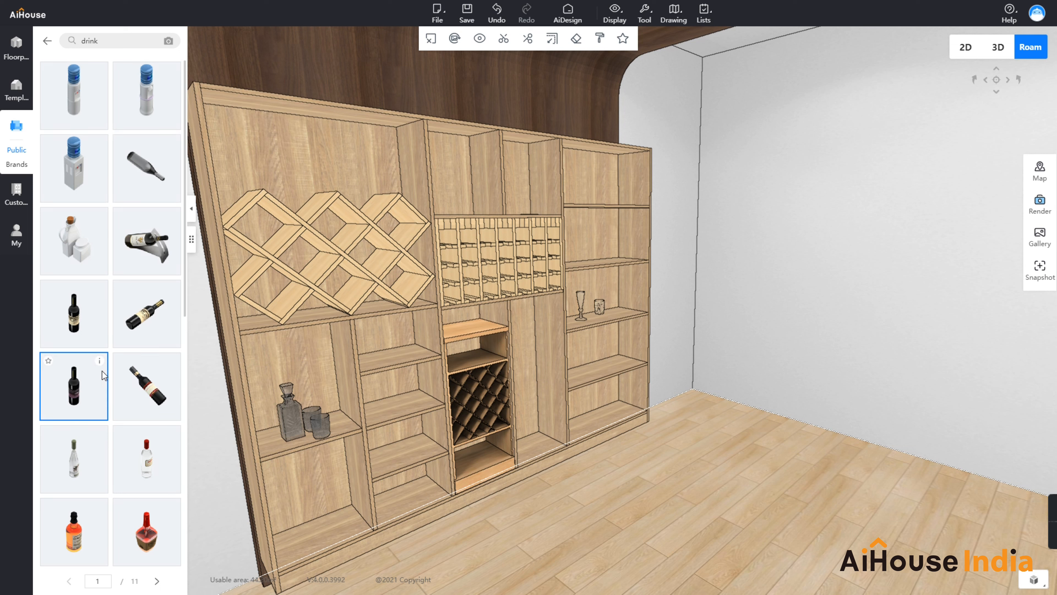
{"action": "left_click", "coordinate": [74, 388]}
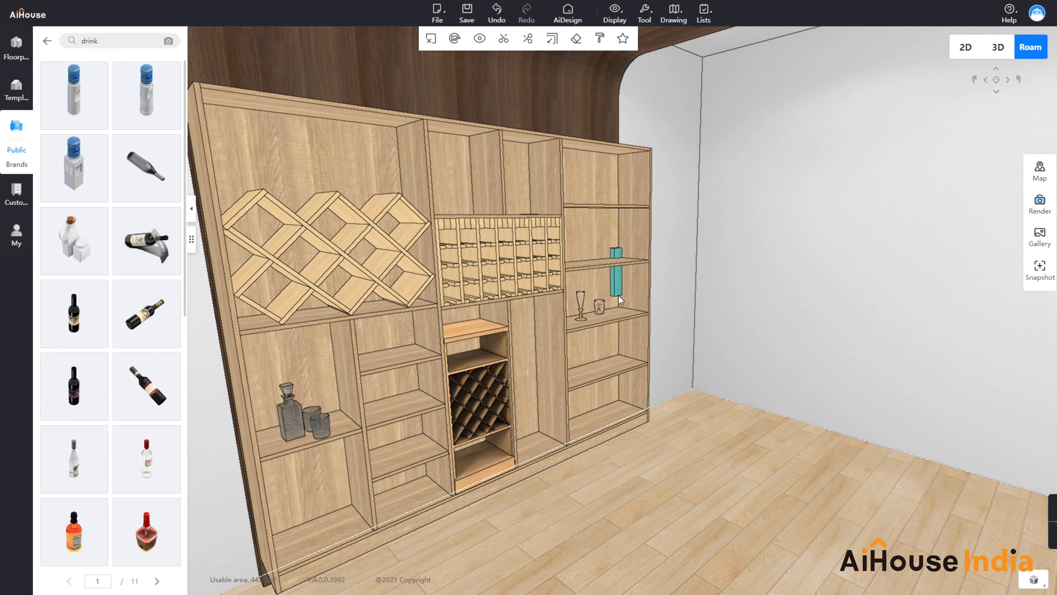
{"action": "left_click", "coordinate": [612, 329]}
{"action": "left_click_drag", "start_coordinate": [617, 313], "coordinate": [625, 203]}
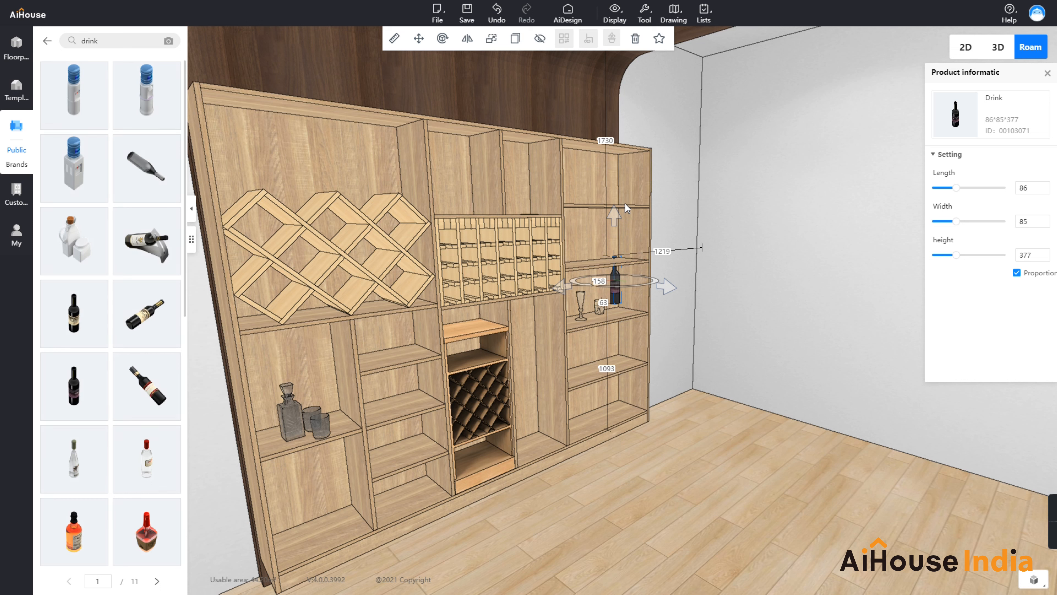
{"action": "key", "text": "Delete"}
- Place the 101 × 106 × 171 swirled Drink decanter in the top compartment of the left bay's narrow shelf column
{"action": "scroll", "coordinate": [115, 479], "scroll_direction": "down", "scroll_amount": 5}
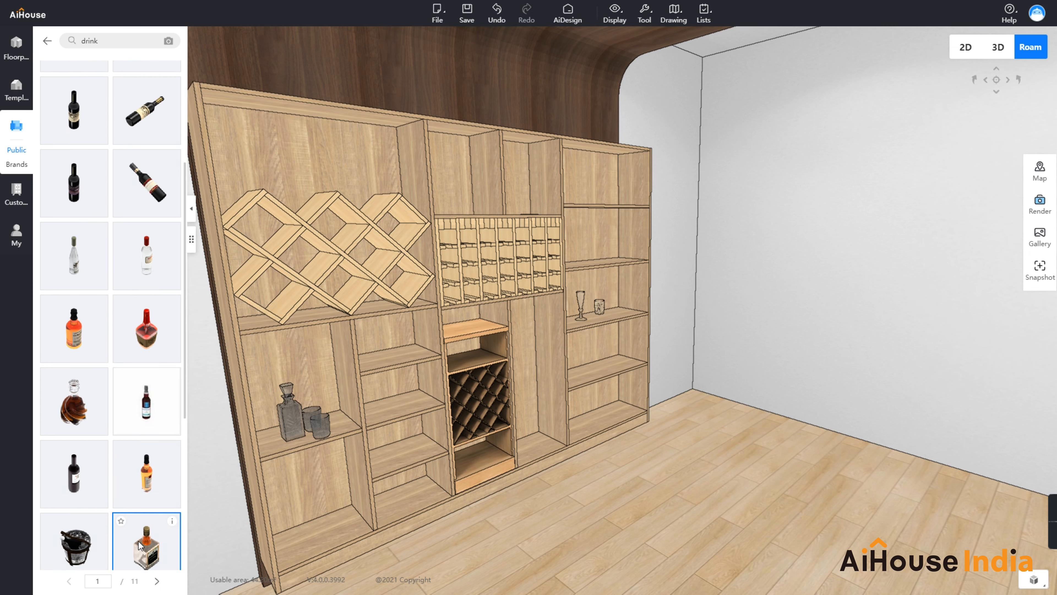
{"action": "scroll", "coordinate": [145, 483], "scroll_direction": "down", "scroll_amount": 1}
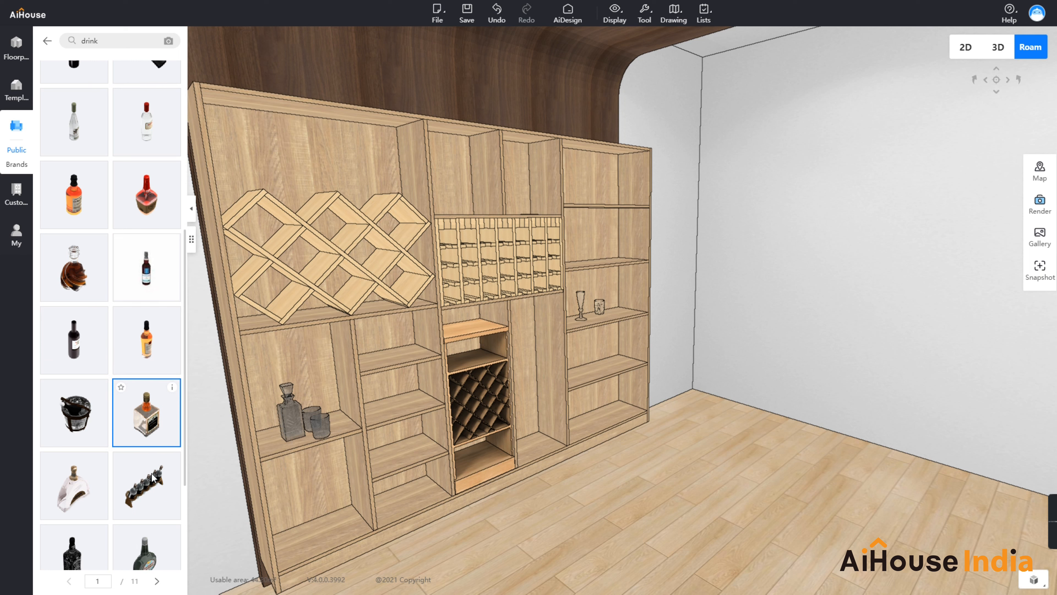
{"action": "mouse_move", "coordinate": [100, 239]}
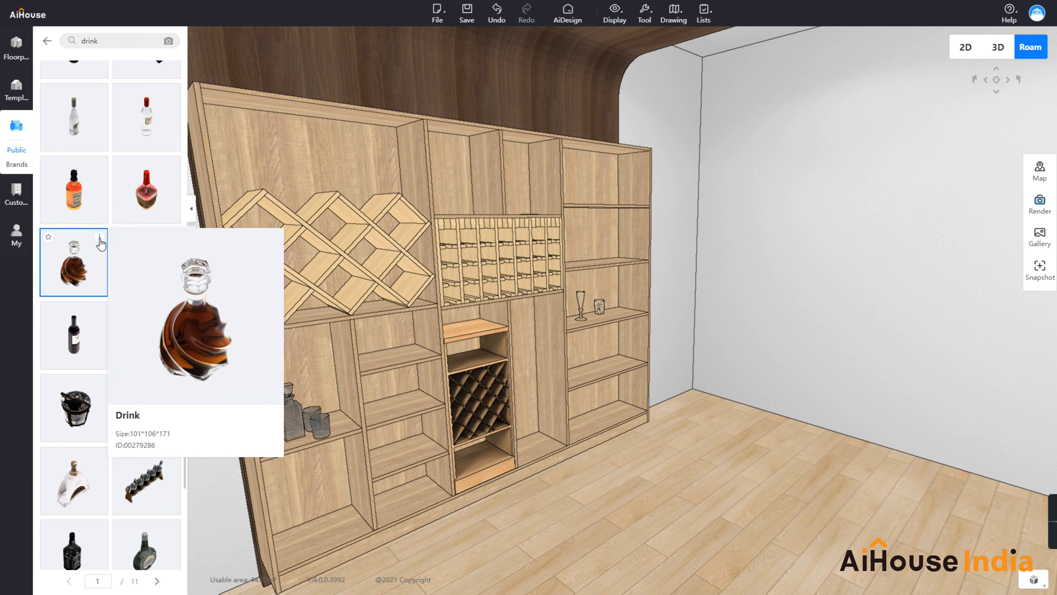
{"action": "left_click_drag", "start_coordinate": [80, 273], "coordinate": [392, 344]}
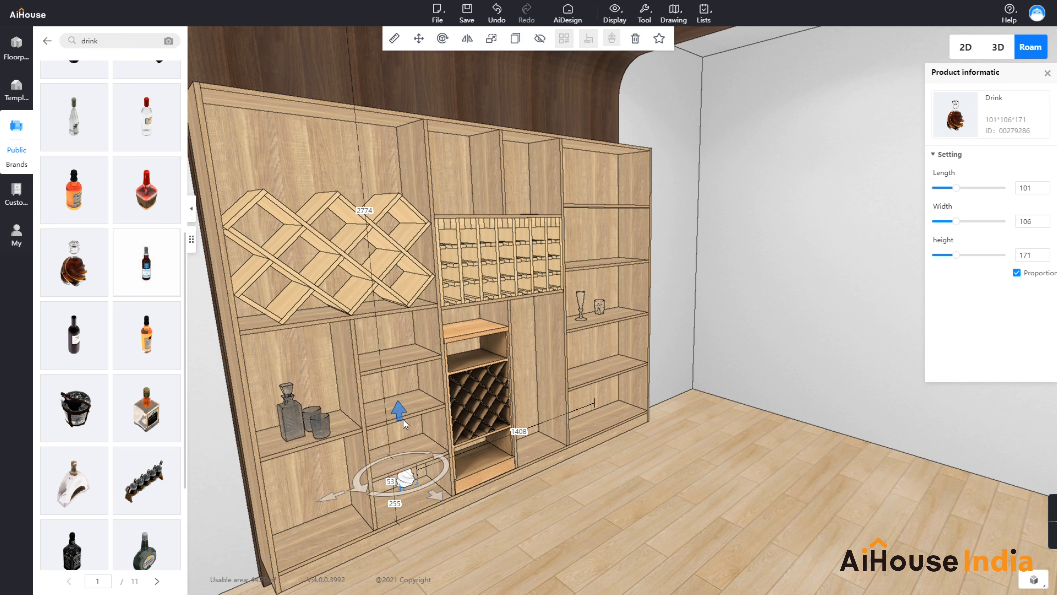
{"action": "left_click_drag", "start_coordinate": [399, 375], "coordinate": [399, 260]}
{"action": "left_click_drag", "start_coordinate": [420, 340], "coordinate": [433, 355]}
{"action": "left_click_drag", "start_coordinate": [329, 357], "coordinate": [302, 353]}
{"action": "left_click_drag", "start_coordinate": [407, 354], "coordinate": [413, 361]}
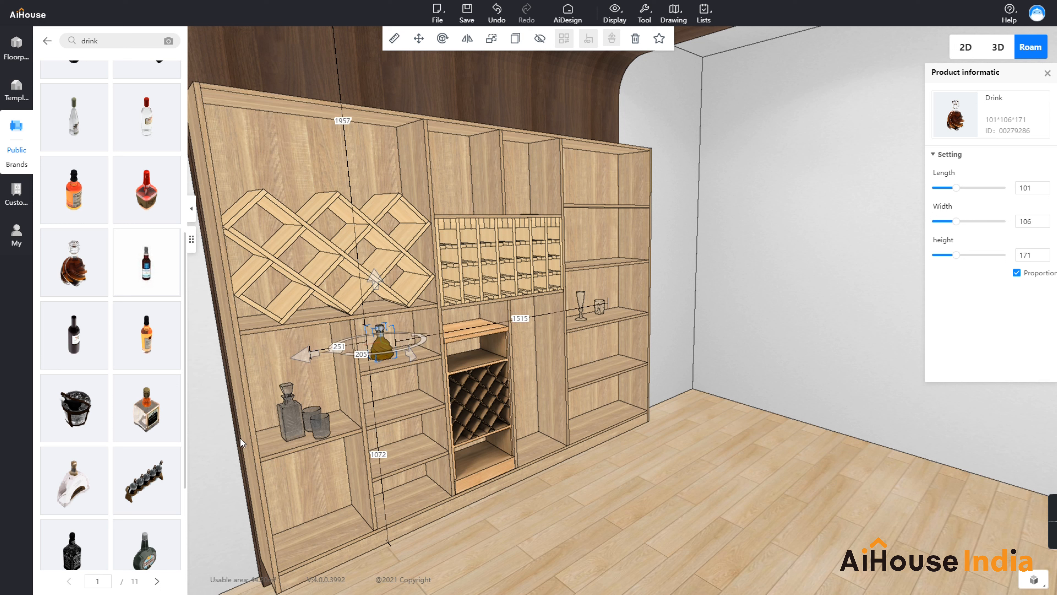
{"action": "mouse_move", "coordinate": [173, 460]}
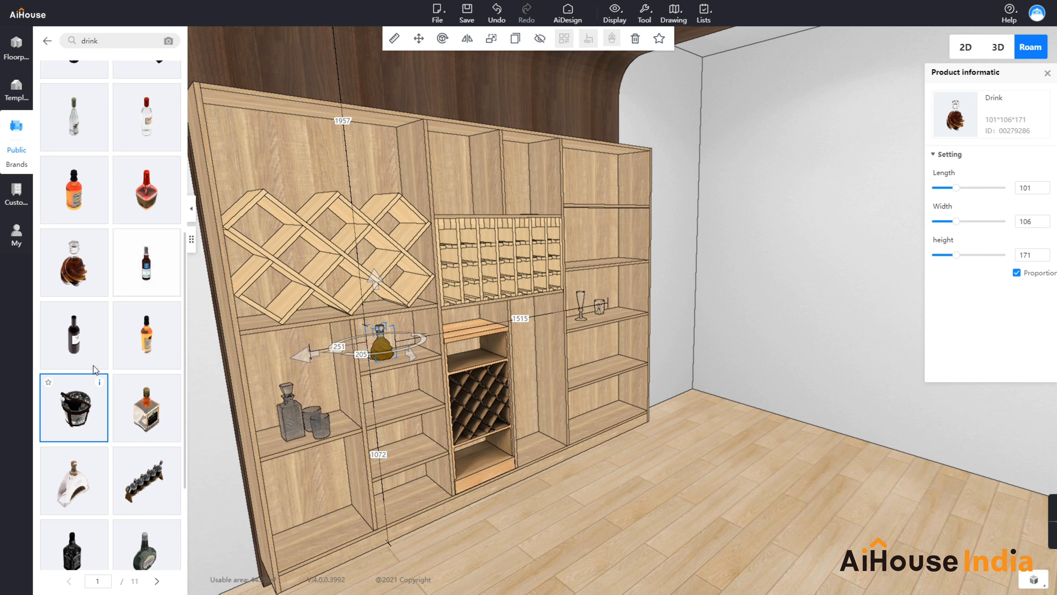
- Place the round-bodied Drink bottle in the narrow shelf column's second compartment, directly below the swirled decanter
{"action": "left_click", "coordinate": [145, 556]}
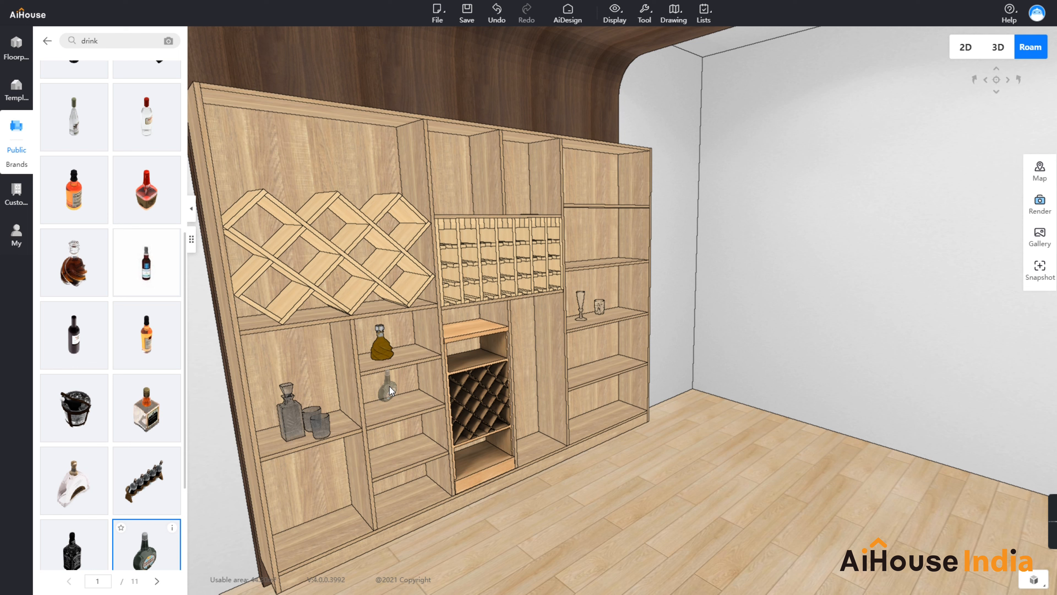
{"action": "left_click", "coordinate": [389, 385]}
{"action": "left_click_drag", "start_coordinate": [423, 414], "coordinate": [425, 422]}
{"action": "left_click", "coordinate": [591, 567]}
- Place the 70 × 70 × 232 dark Drink bottle from the second page of results on the floor in front of the cabinet
{"action": "scroll", "coordinate": [550, 487], "scroll_direction": "down", "scroll_amount": 3}
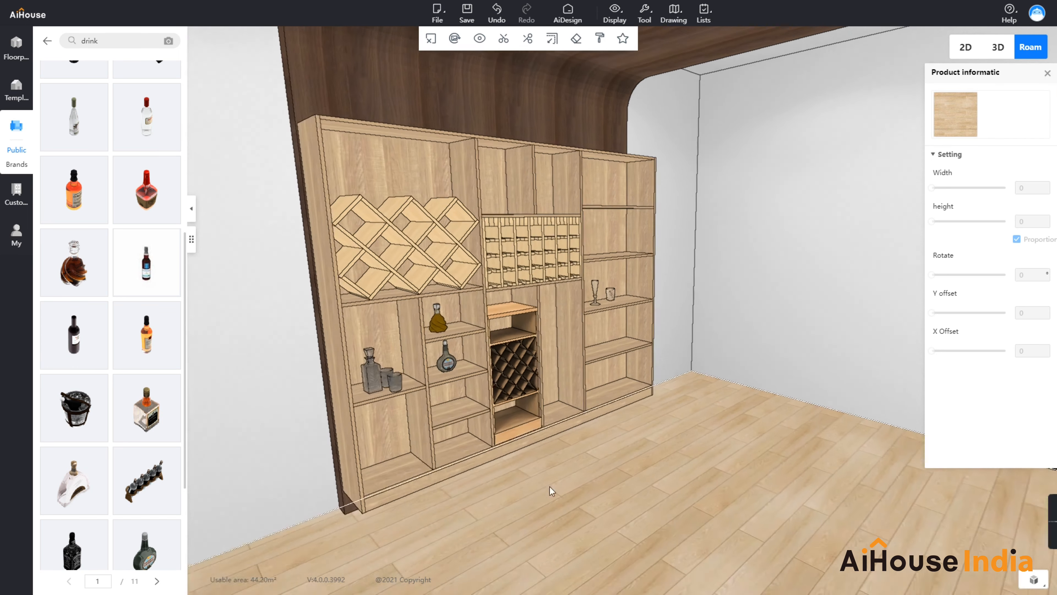
{"action": "scroll", "coordinate": [549, 486], "scroll_direction": "down", "scroll_amount": 2}
{"action": "left_click_drag", "start_coordinate": [186, 293], "coordinate": [186, 392]}
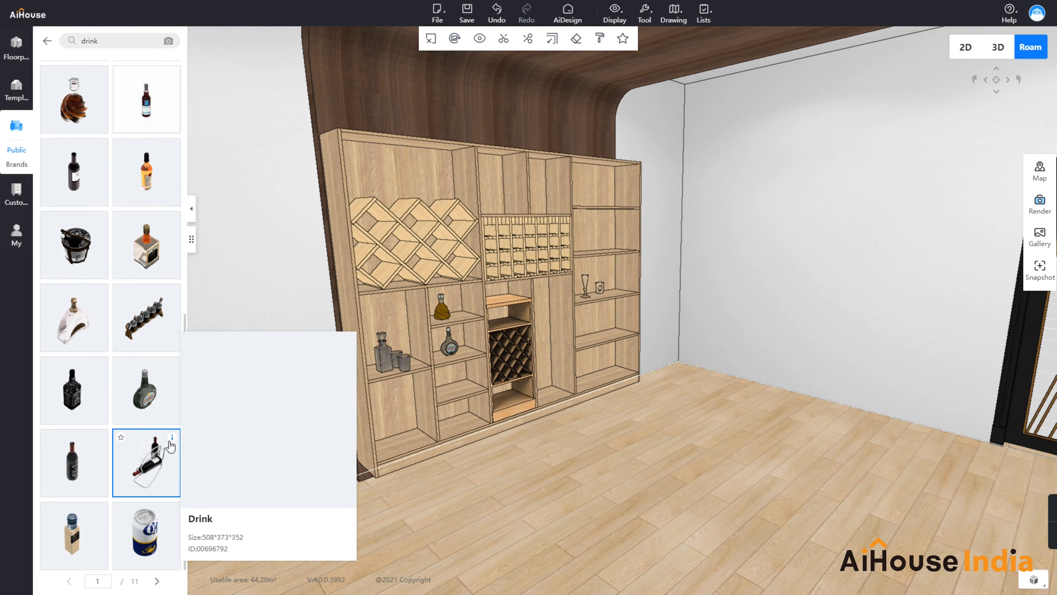
{"action": "mouse_move", "coordinate": [172, 516]}
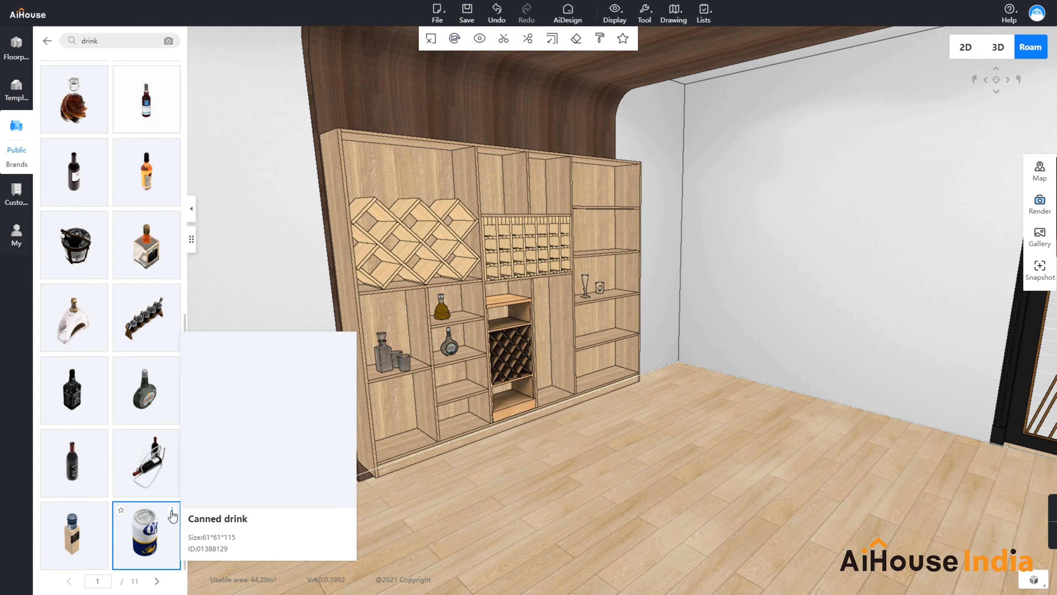
{"action": "left_click", "coordinate": [157, 582]}
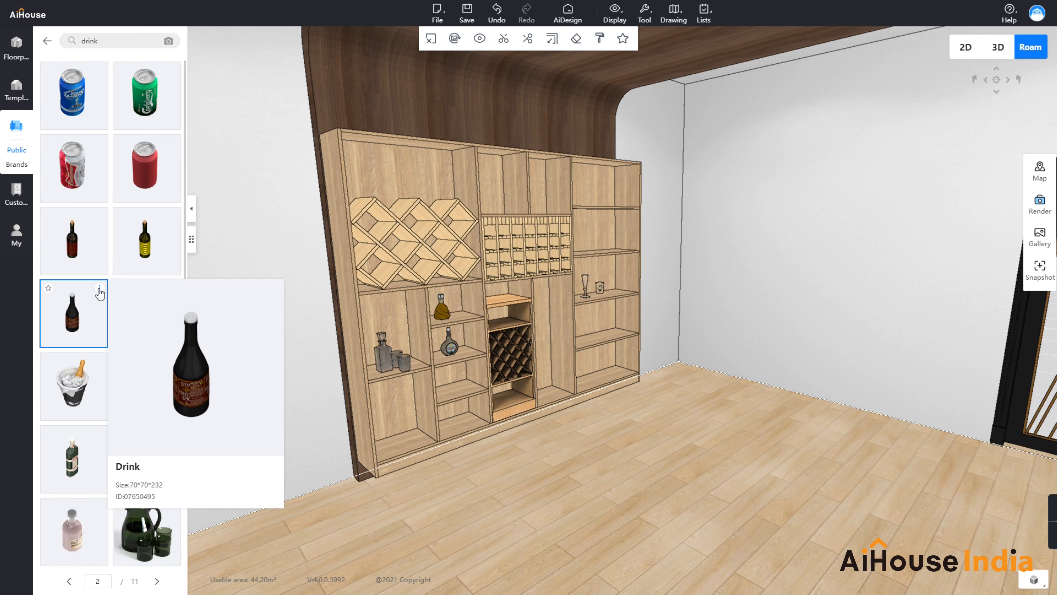
{"action": "left_click", "coordinate": [89, 303]}
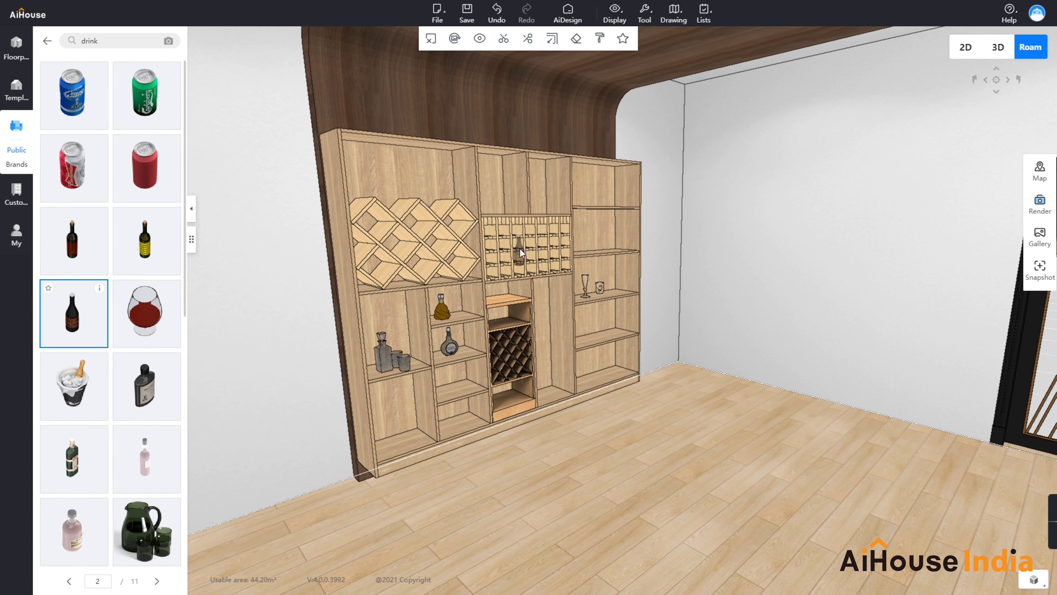
{"action": "left_click", "coordinate": [583, 411]}
{"action": "scroll", "coordinate": [608, 514], "scroll_direction": "up", "scroll_amount": 3}
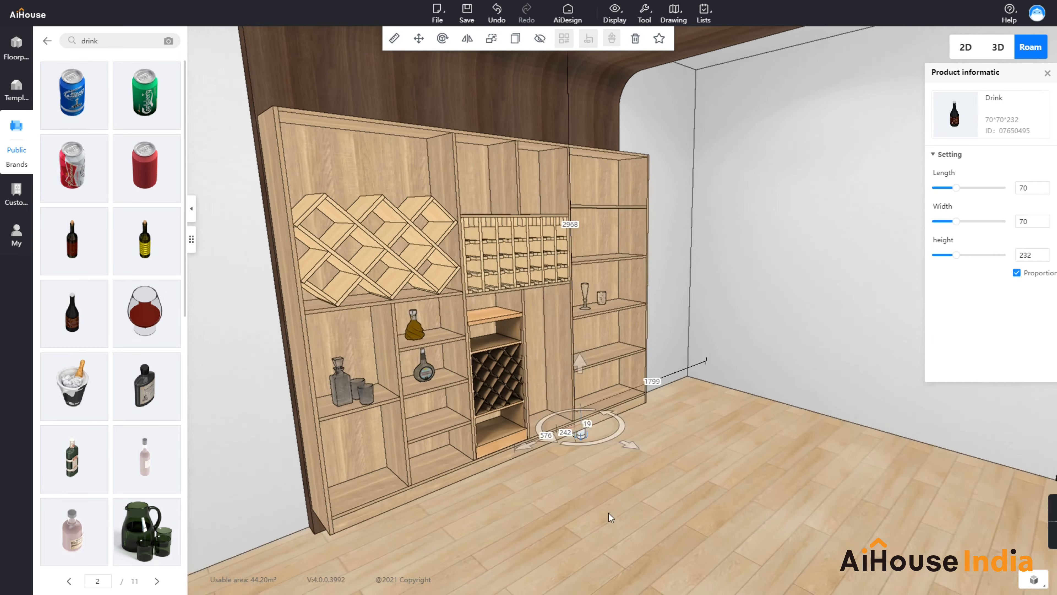
{"action": "left_click_drag", "start_coordinate": [635, 451], "coordinate": [671, 489]}
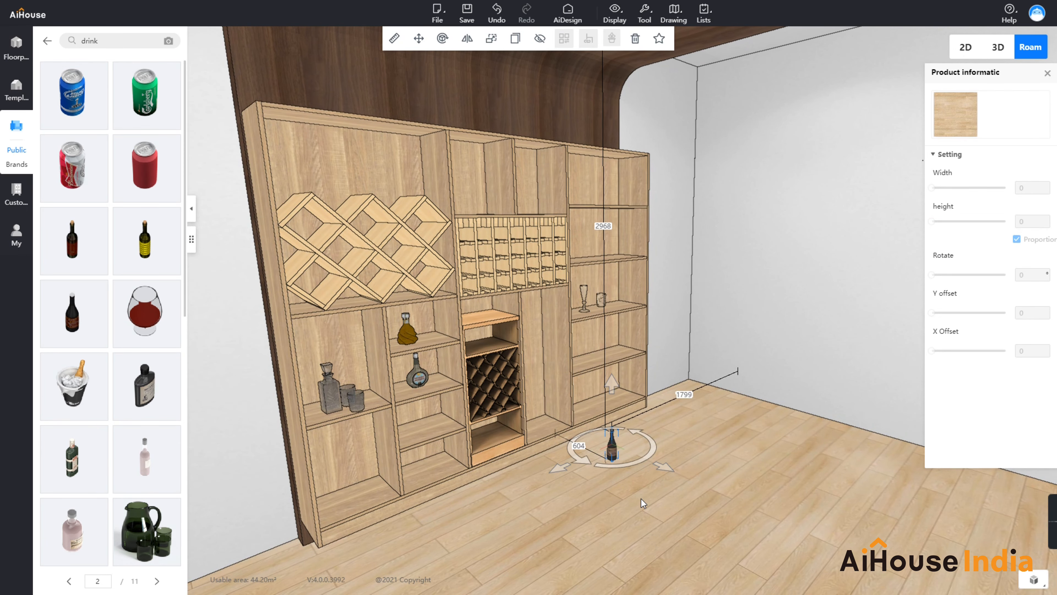
- Rotate the dark bottle on the floor so that it lies horizontally on its side
{"action": "left_click", "coordinate": [636, 454]}
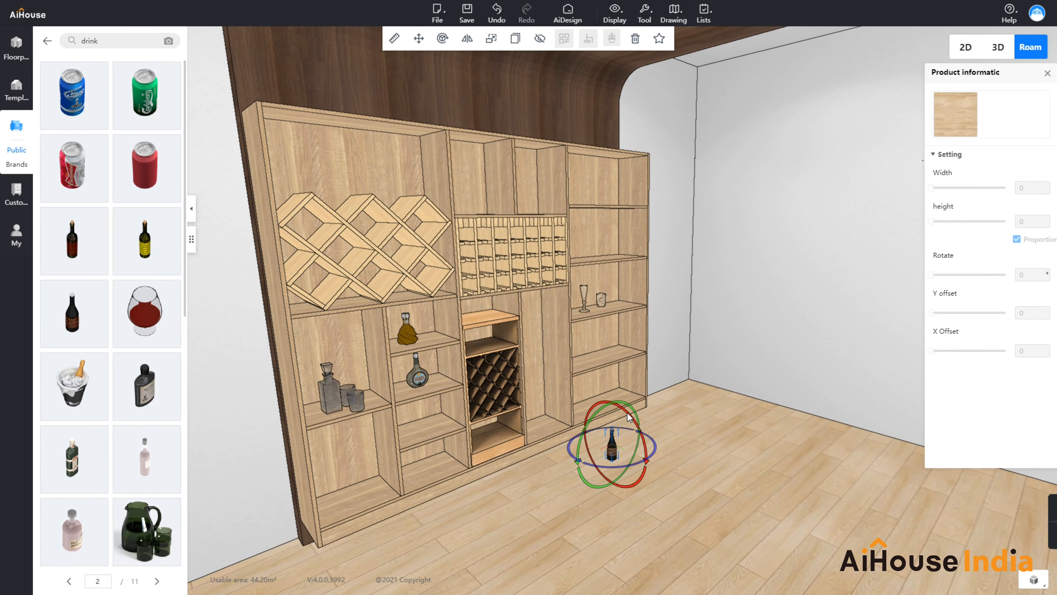
{"action": "left_click_drag", "start_coordinate": [633, 420], "coordinate": [650, 485]}
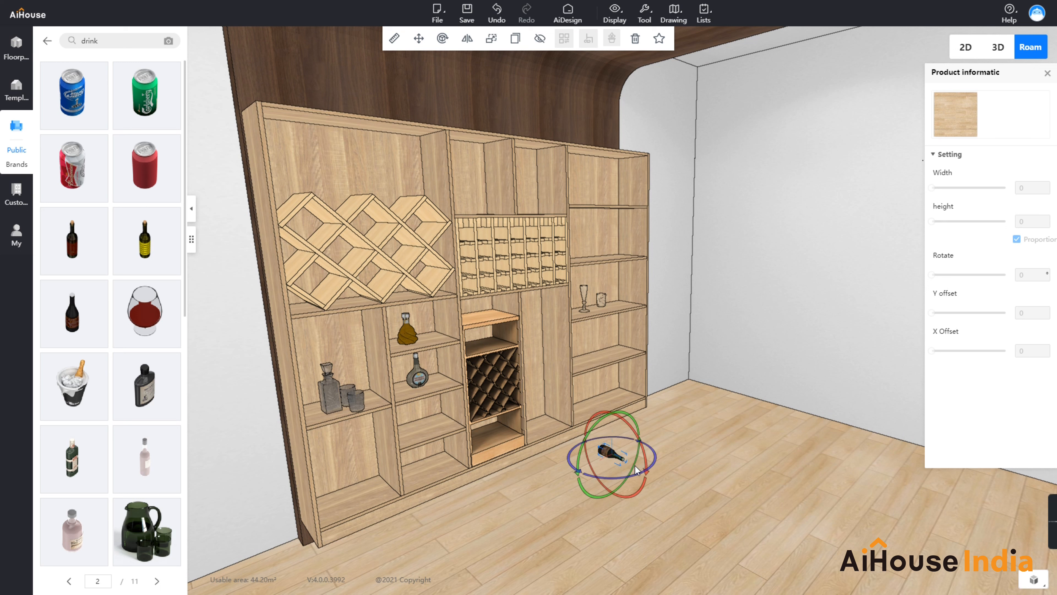
{"action": "left_click_drag", "start_coordinate": [614, 451], "coordinate": [613, 459]}
{"action": "left_click", "coordinate": [613, 459]}
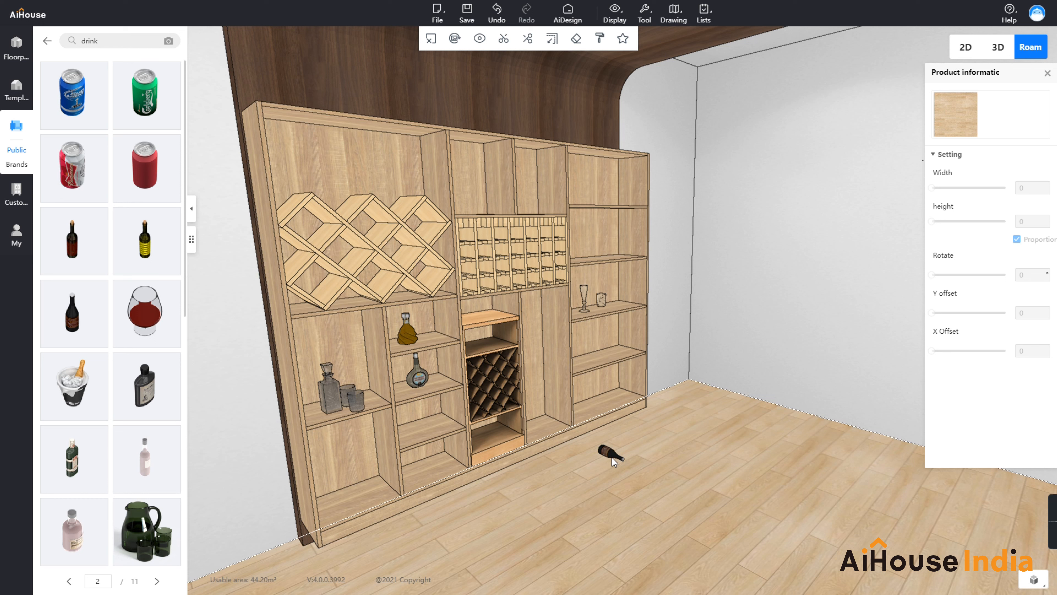
- Raise the lying bottle to the central slotted wine rack and align it with a slot in the rack
{"action": "left_click", "coordinate": [610, 453]}
{"action": "left_click_drag", "start_coordinate": [616, 393], "coordinate": [463, 315]}
{"action": "left_click_drag", "start_coordinate": [661, 406], "coordinate": [740, 524]}
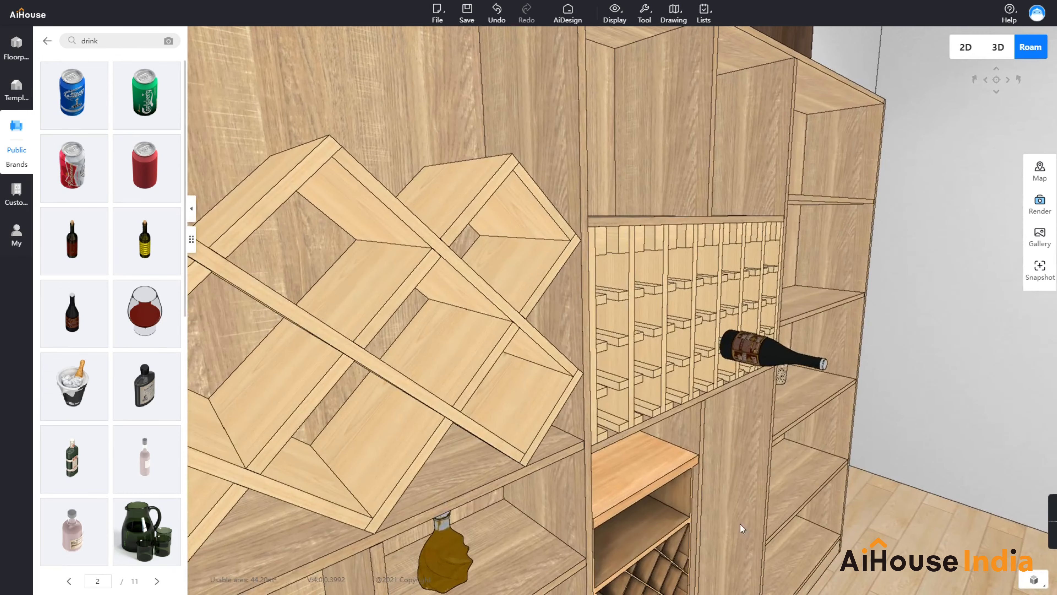
{"action": "left_click", "coordinate": [754, 360]}
{"action": "left_click_drag", "start_coordinate": [837, 369], "coordinate": [760, 366]}
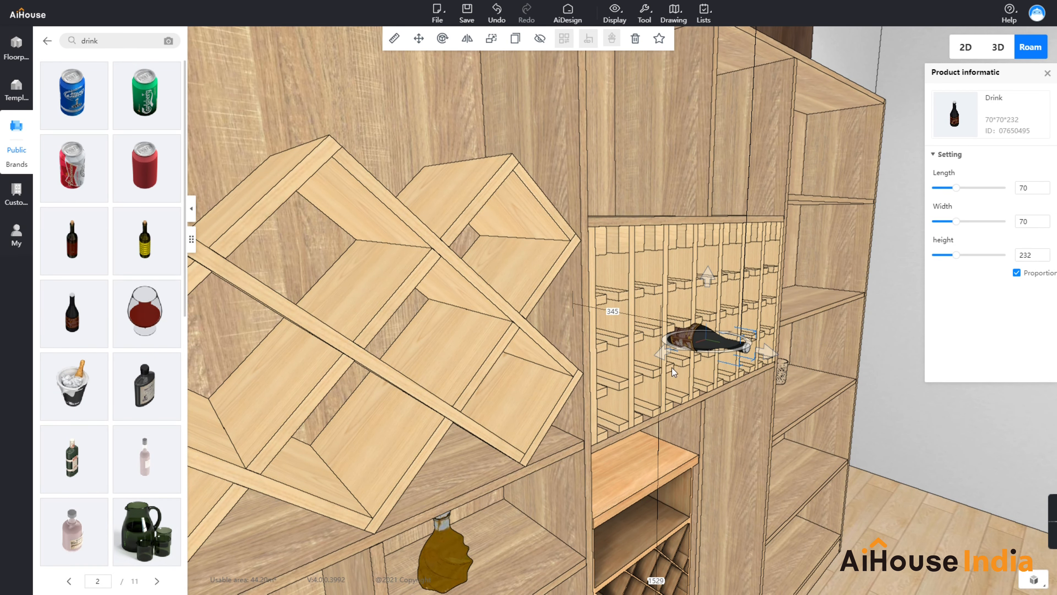
{"action": "left_click_drag", "start_coordinate": [660, 352], "coordinate": [653, 358]}
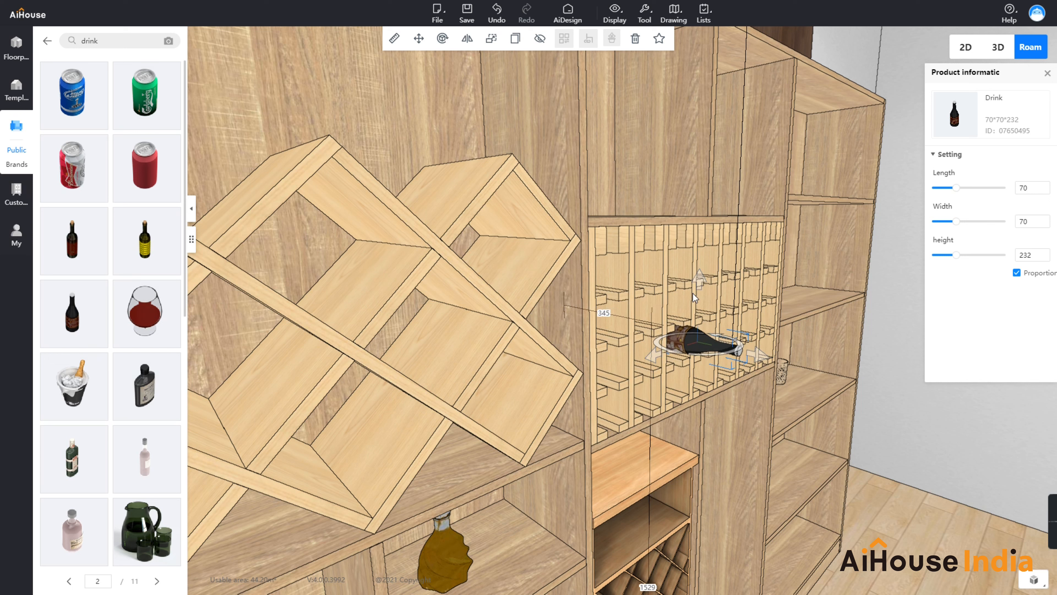
{"action": "left_click_drag", "start_coordinate": [698, 279], "coordinate": [695, 292]}
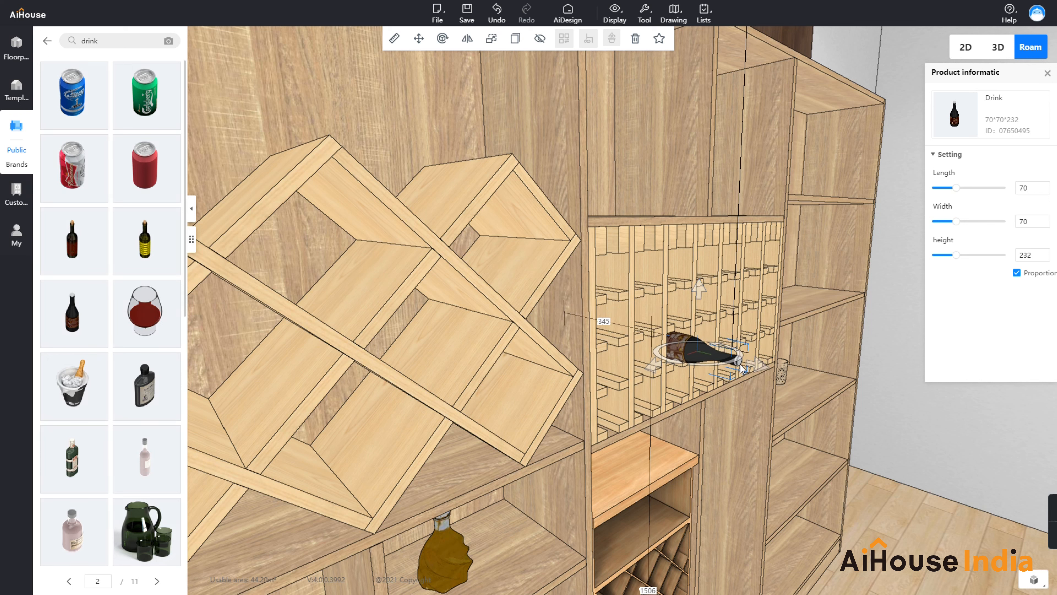
{"action": "left_click_drag", "start_coordinate": [745, 366], "coordinate": [731, 360]}
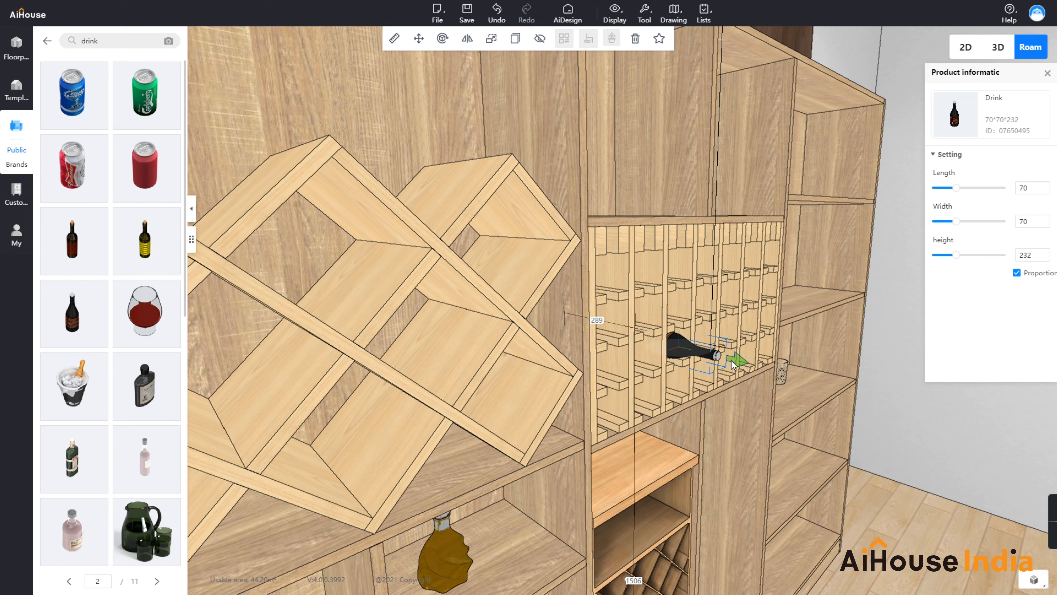
- Push the lying bottle further into its slot in the central wine rack and fine-tune its position
{"action": "left_click", "coordinate": [907, 501]}
{"action": "scroll", "coordinate": [908, 501], "scroll_direction": "down", "scroll_amount": 5}
{"action": "left_click_drag", "start_coordinate": [908, 501], "coordinate": [747, 429]}
{"action": "left_click", "coordinate": [830, 444]}
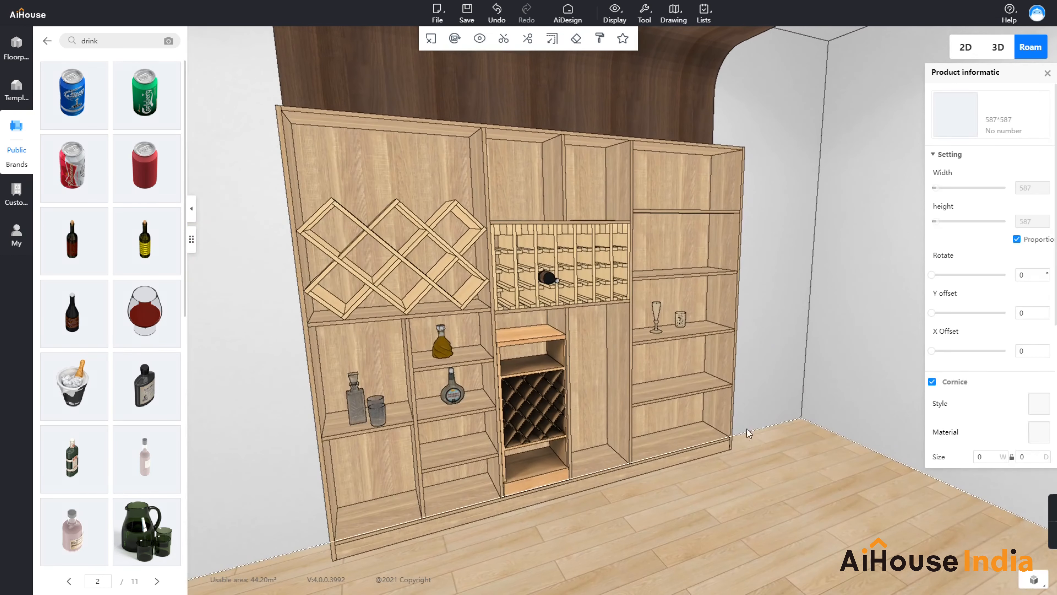
{"action": "left_click", "coordinate": [548, 275]}
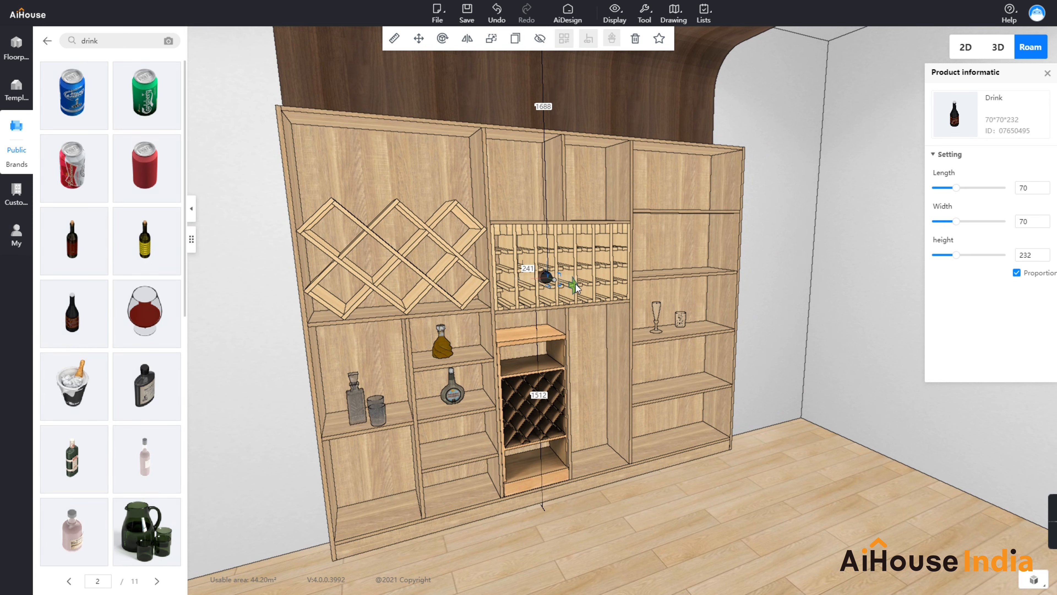
{"action": "left_click", "coordinate": [680, 494]}
{"action": "right_click_drag", "start_coordinate": [680, 494], "coordinate": [693, 475]}
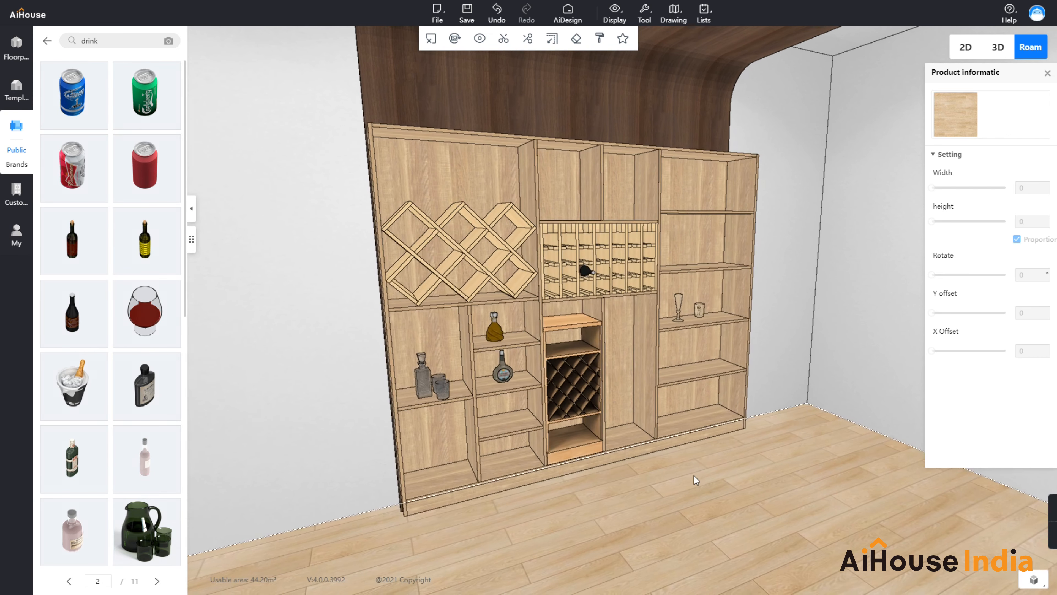
- Place the green Drink bottle on the right bay's shelf beside the short drinking glass
{"action": "left_click", "coordinate": [79, 458]}
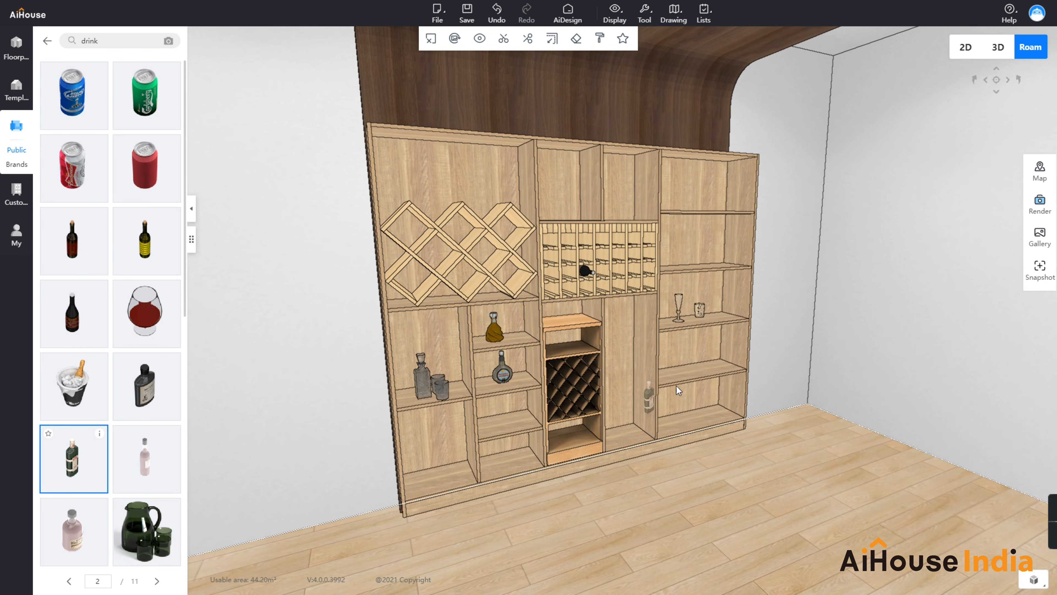
{"action": "left_click", "coordinate": [716, 316]}
{"action": "scroll", "coordinate": [666, 346], "scroll_direction": "up", "scroll_amount": 3}
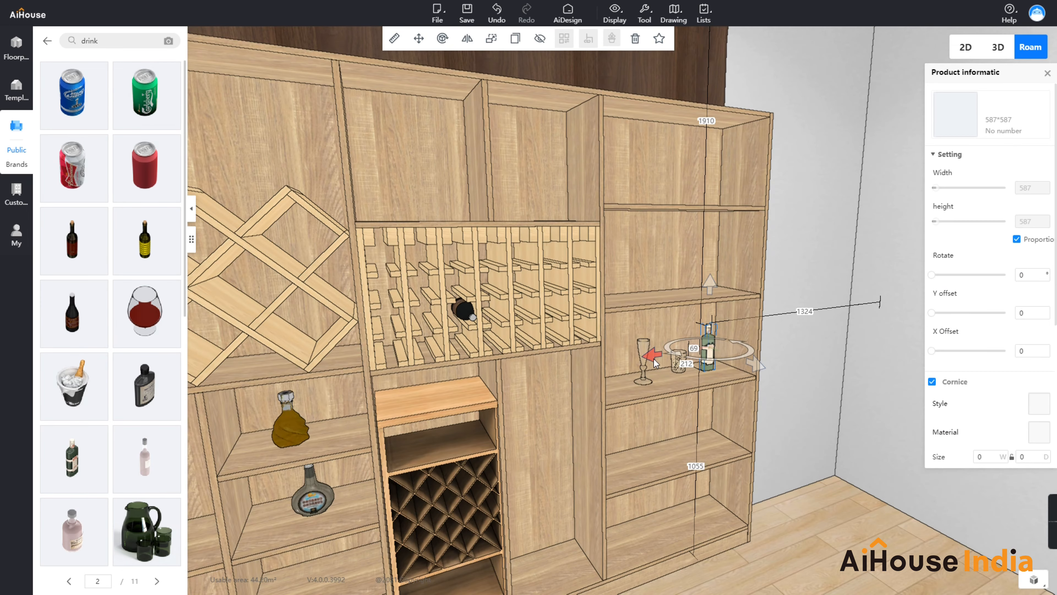
{"action": "left_click", "coordinate": [813, 526]}
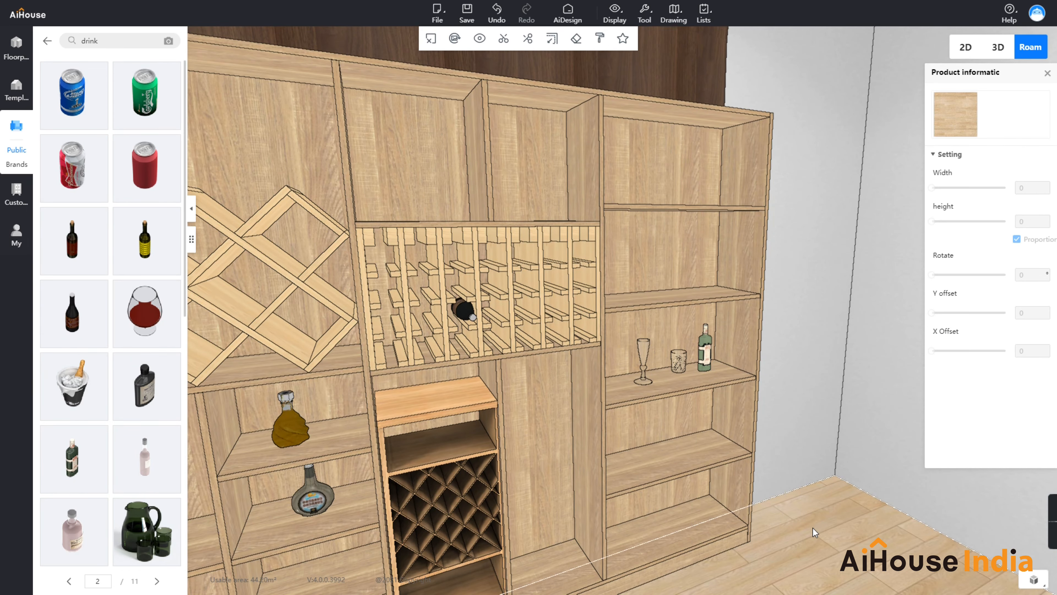
{"action": "scroll", "coordinate": [800, 433], "scroll_direction": "down", "scroll_amount": 5}
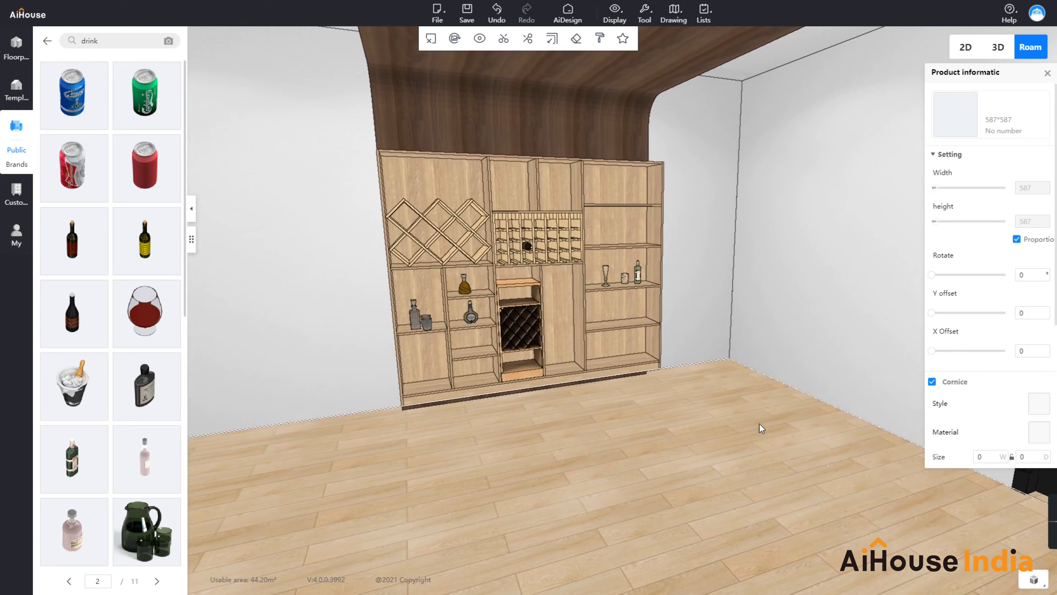
{"action": "left_click", "coordinate": [595, 338]}
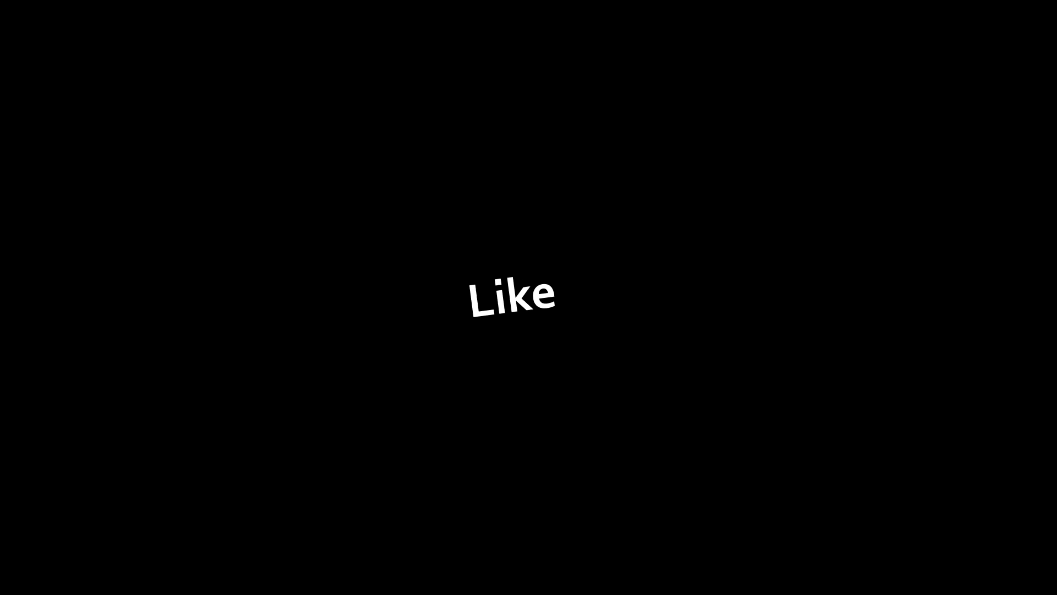